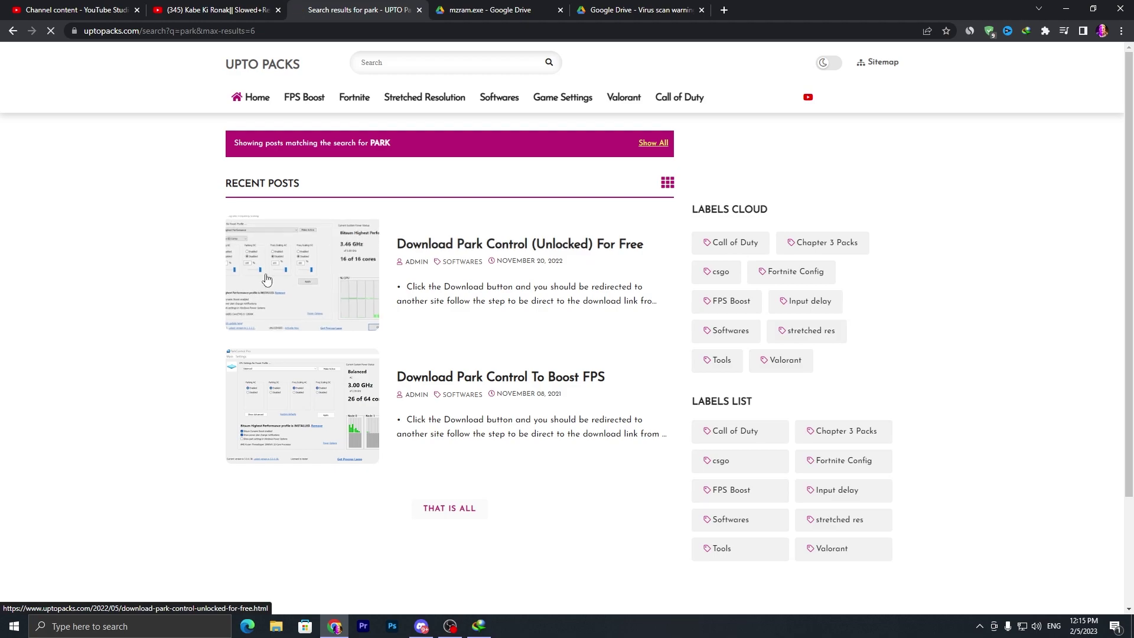
Open the Download Park Control (Unlocked) For Free post and follow its pack download link
{"action": "left_click", "coordinate": [266, 275]}
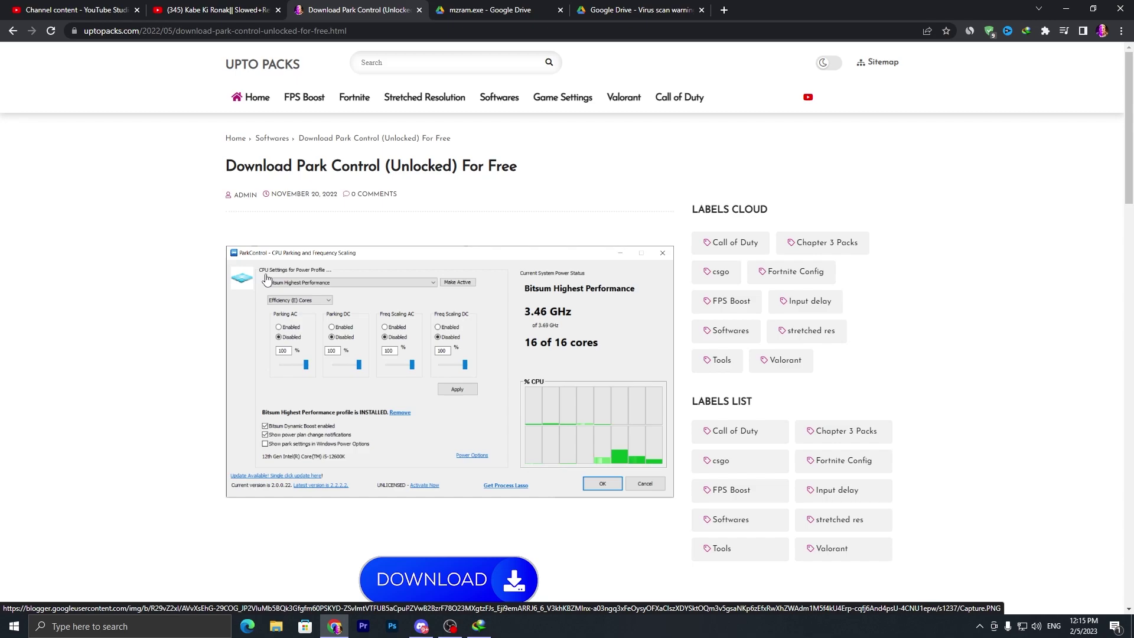
{"action": "left_click", "coordinate": [980, 626]}
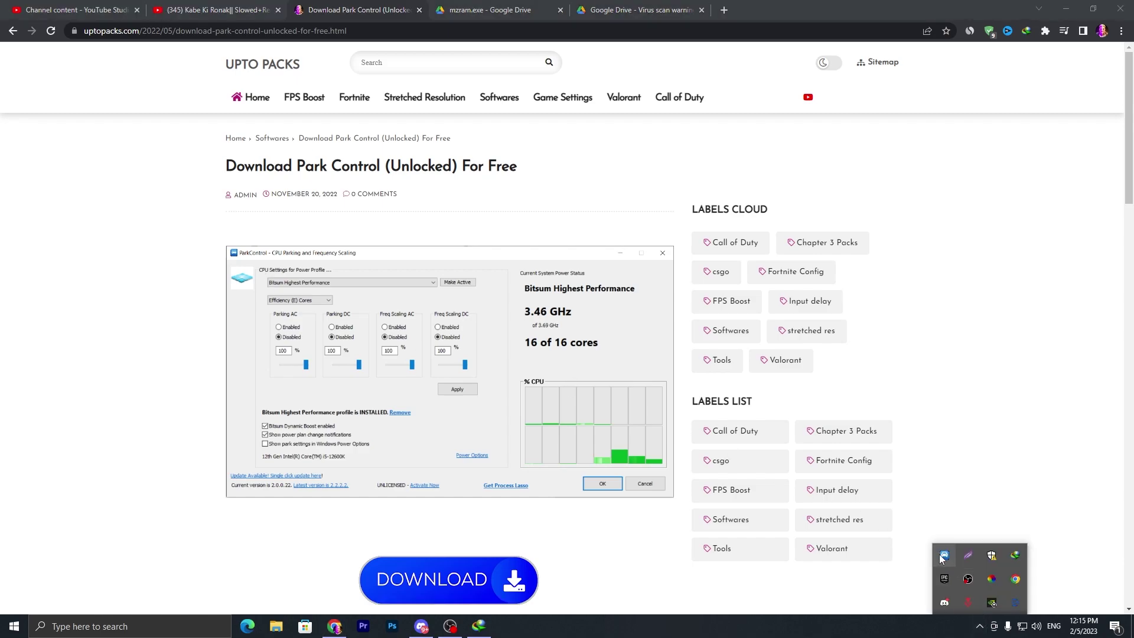
{"action": "scroll", "coordinate": [440, 534], "scroll_direction": "down", "scroll_amount": 6}
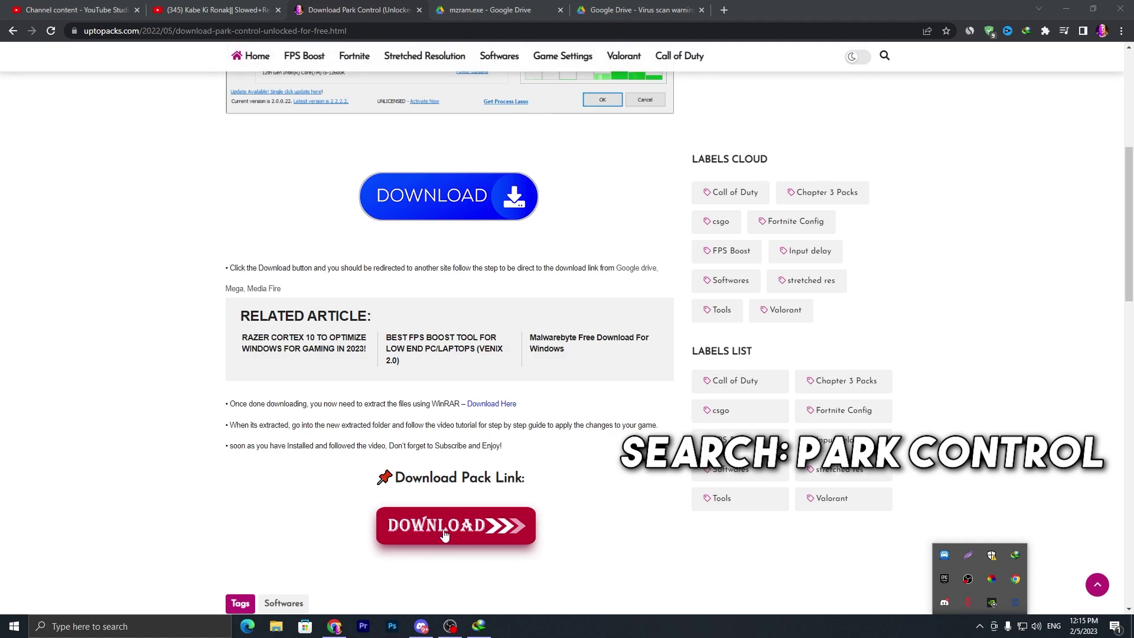
{"action": "left_click", "coordinate": [440, 533]}
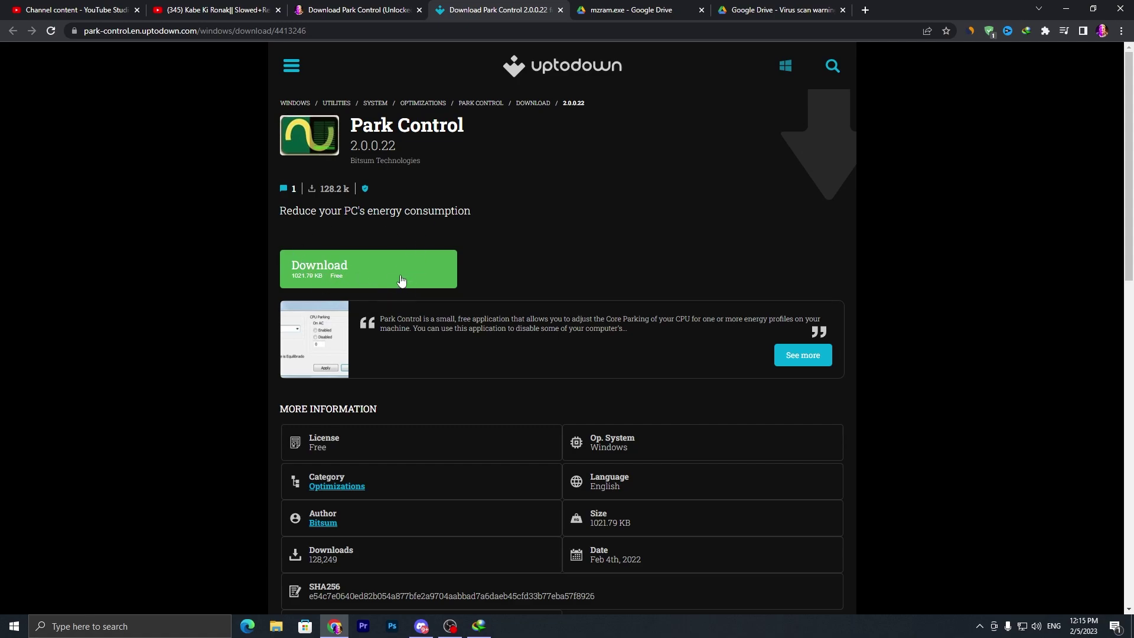
Return to the UPTO PACKS site and search it for "malwarebyte"
{"action": "left_click", "coordinate": [367, 11]}
{"action": "scroll", "coordinate": [370, 111], "scroll_direction": "up", "scroll_amount": 8}
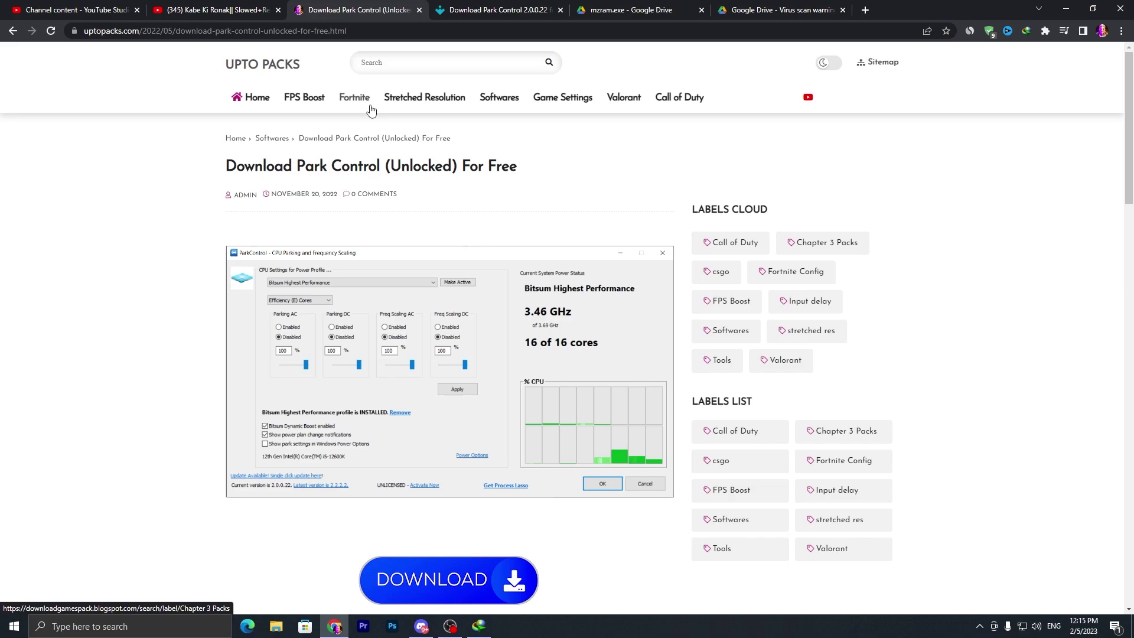
{"action": "left_click", "coordinate": [396, 67]}
{"action": "type", "text": "malwarebyte"}
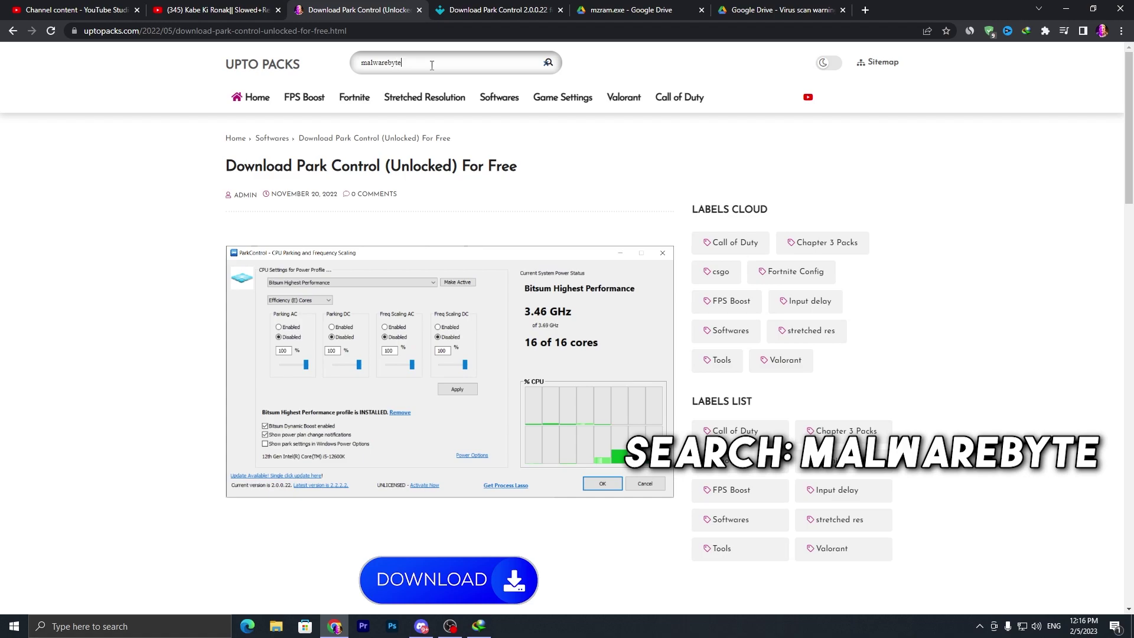
{"action": "key", "text": "Return"}
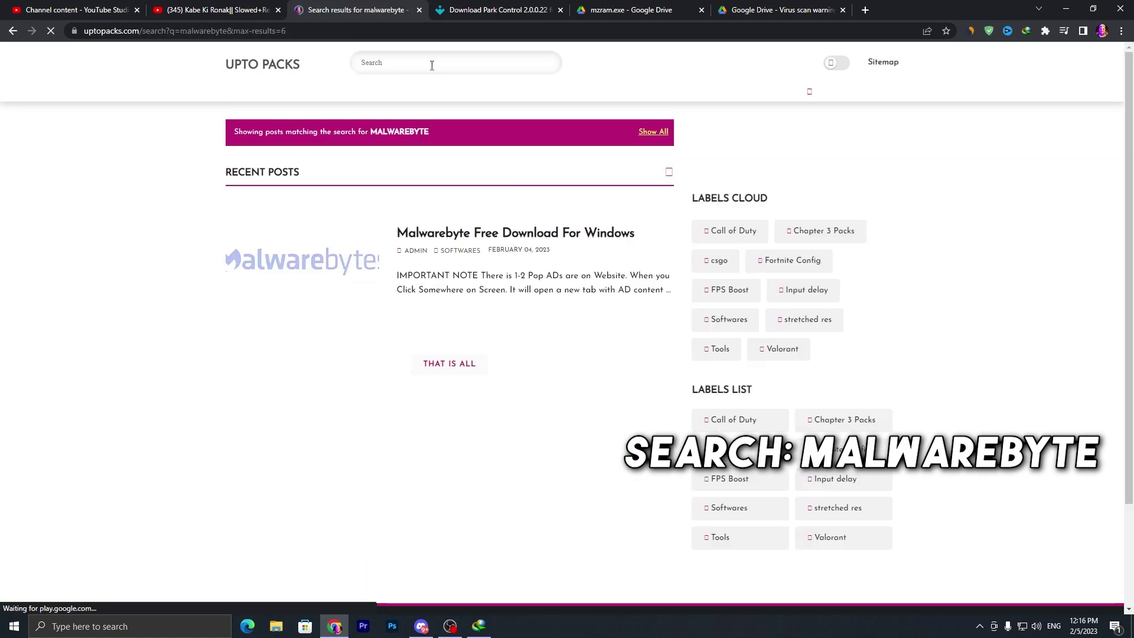
Open the Malwarebyte Free Download For Windows post and follow its pack download link
{"action": "left_click", "coordinate": [334, 257]}
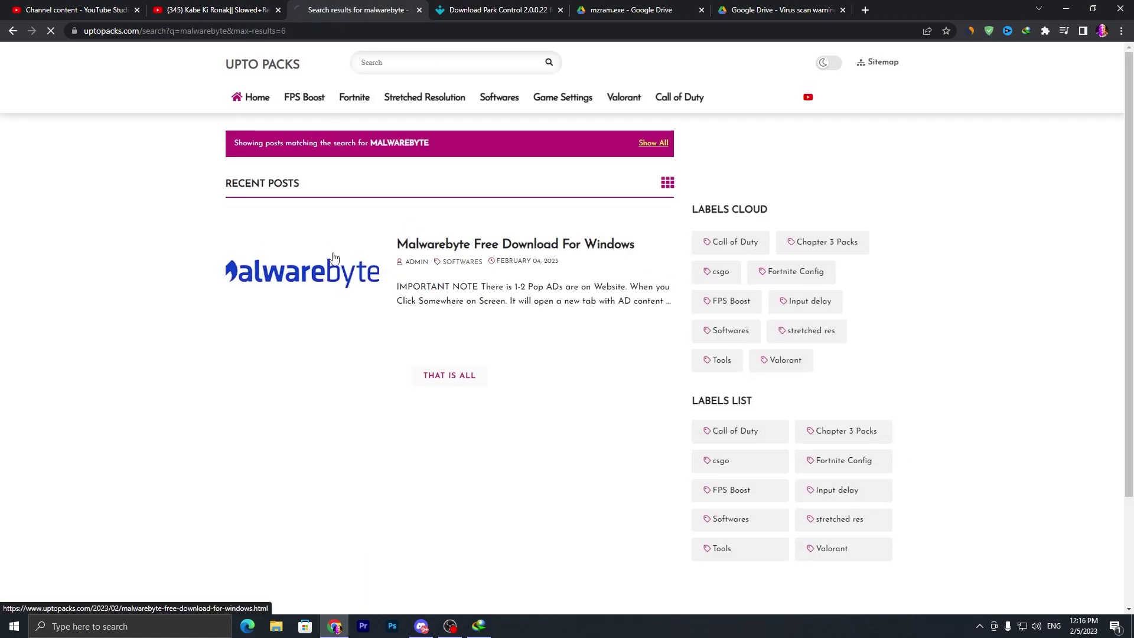
{"action": "scroll", "coordinate": [440, 256], "scroll_direction": "down", "scroll_amount": 6}
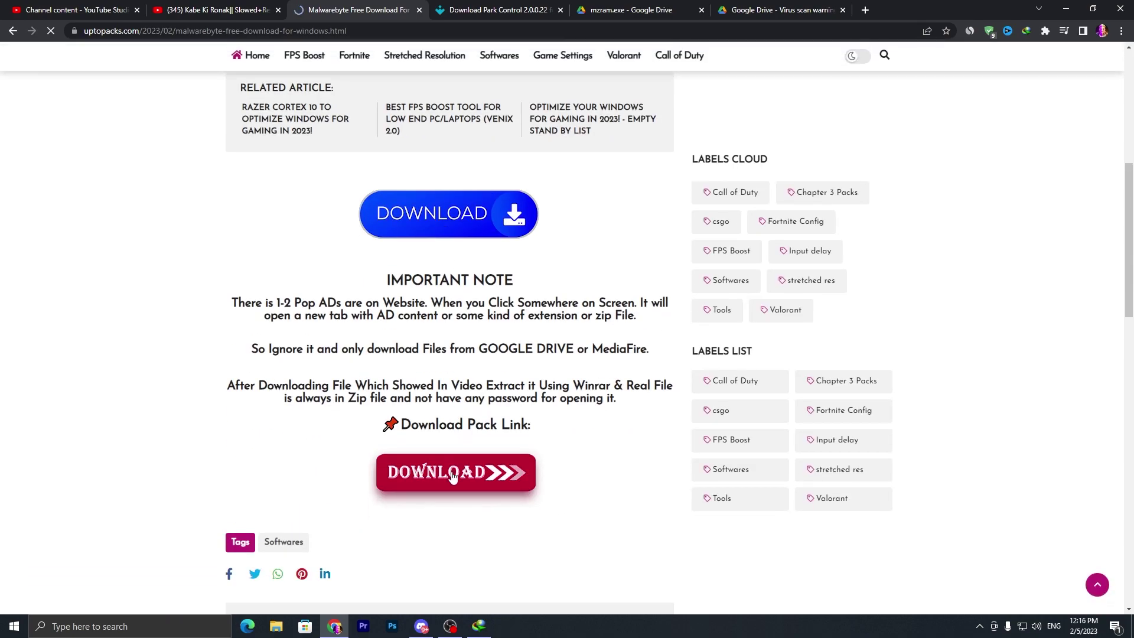
{"action": "left_click", "coordinate": [455, 486]}
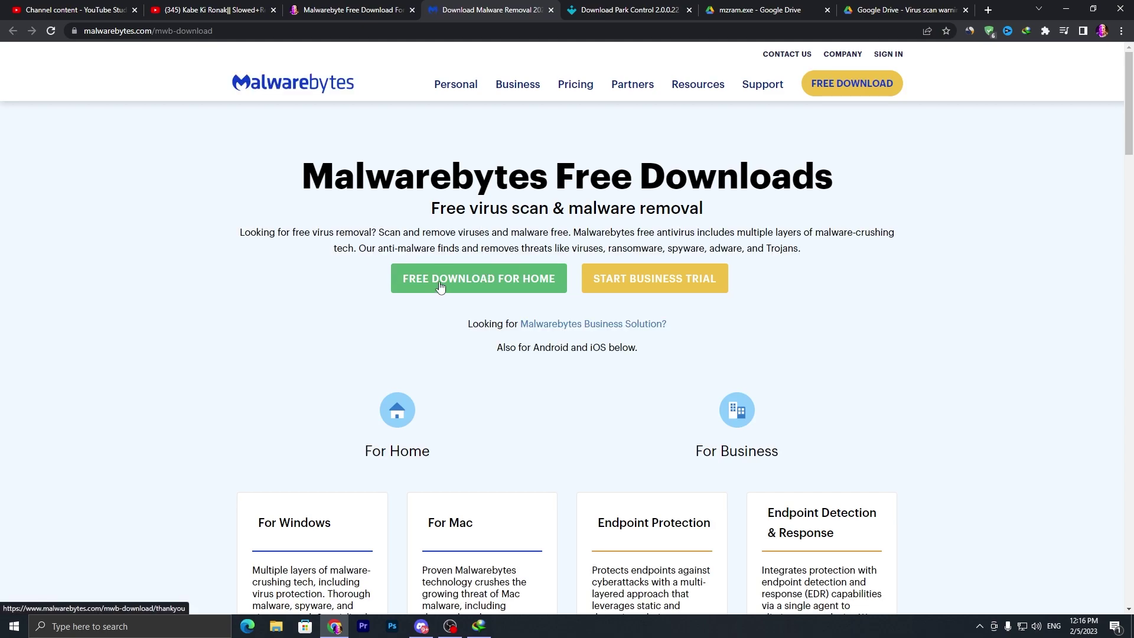
Download the free Malwarebytes home version, choosing to show the completed download or resume it if the file already exists
{"action": "left_click", "coordinate": [476, 285]}
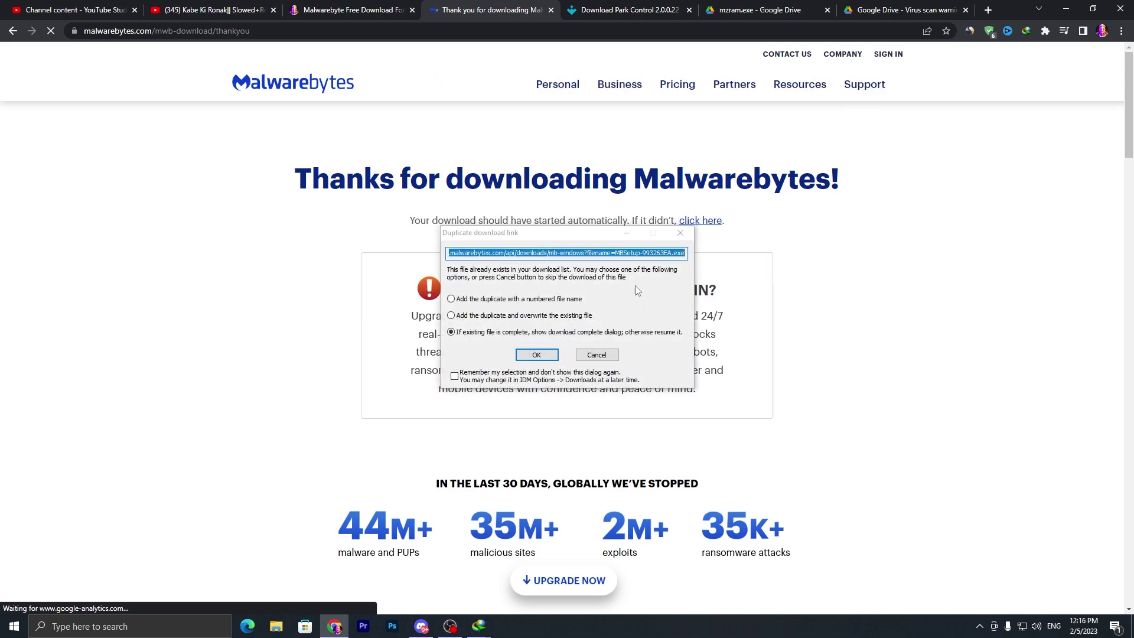
{"action": "left_click", "coordinate": [538, 355]}
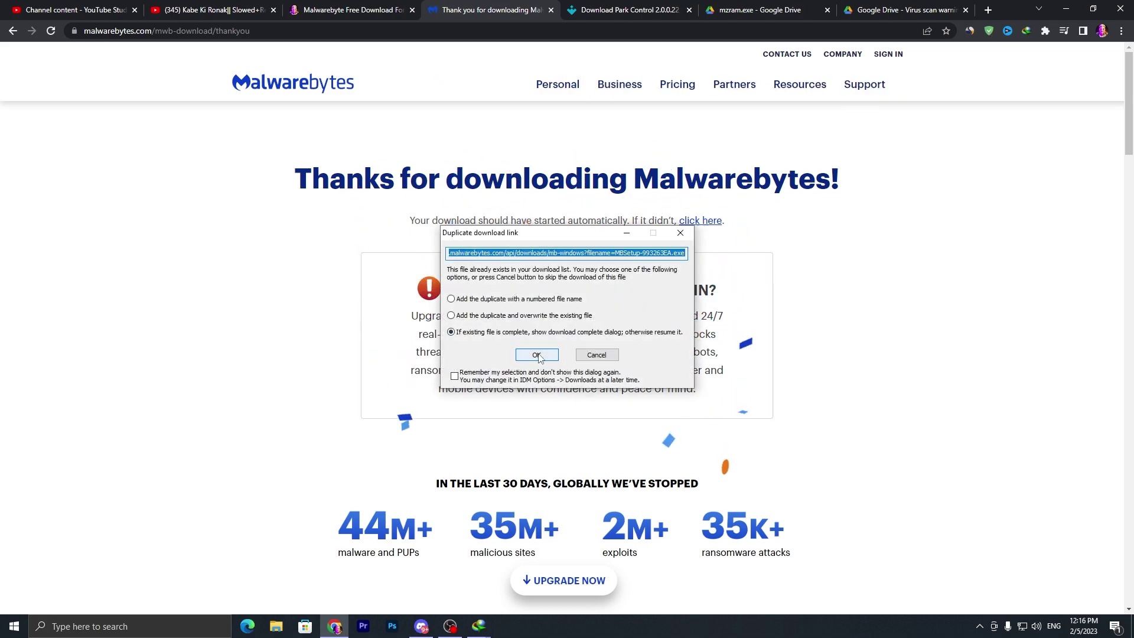
{"action": "key", "text": "Escape"}
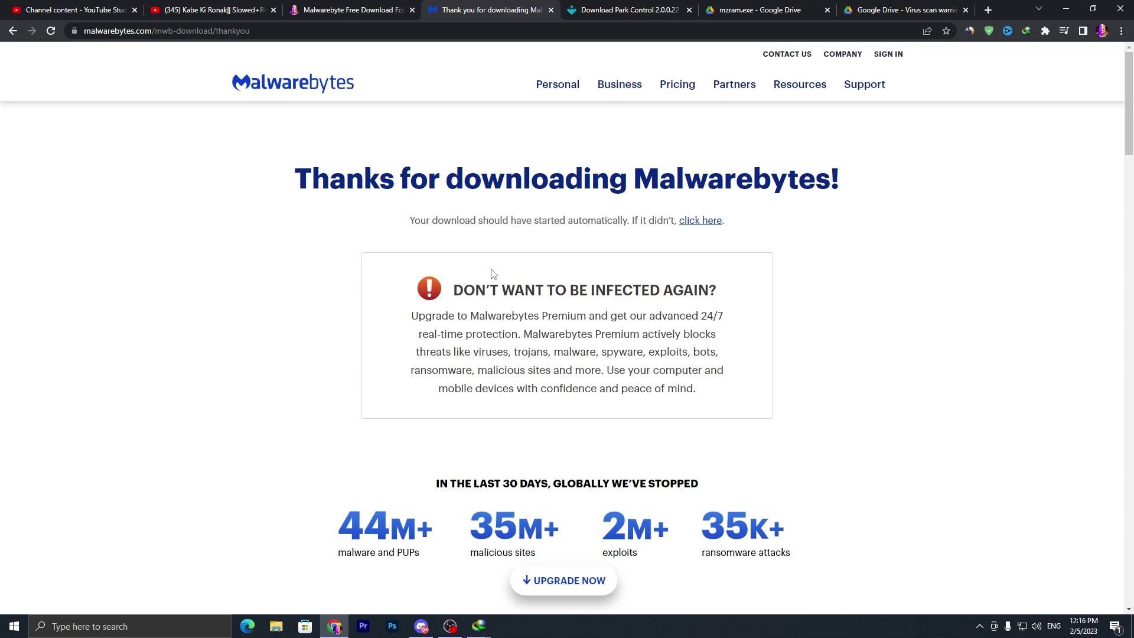
Minimize the browser, place the downloaded mzram.exe and MBSetup installers on the desktop, and close their download dialogs
{"action": "left_click", "coordinate": [1065, 10]}
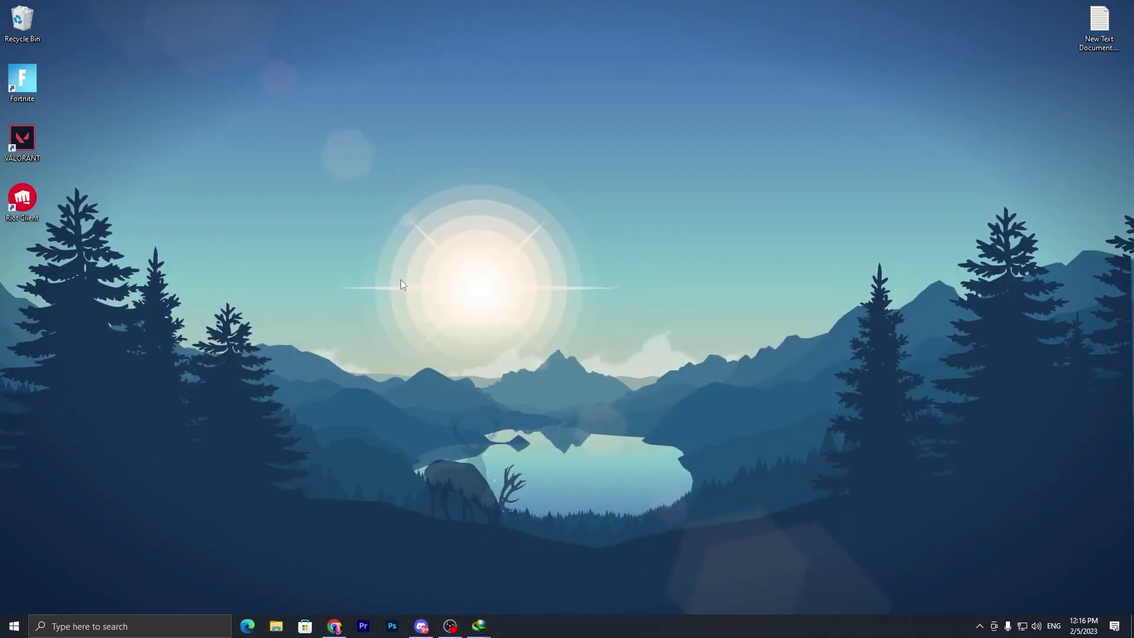
{"action": "mouse_move", "coordinate": [479, 624]}
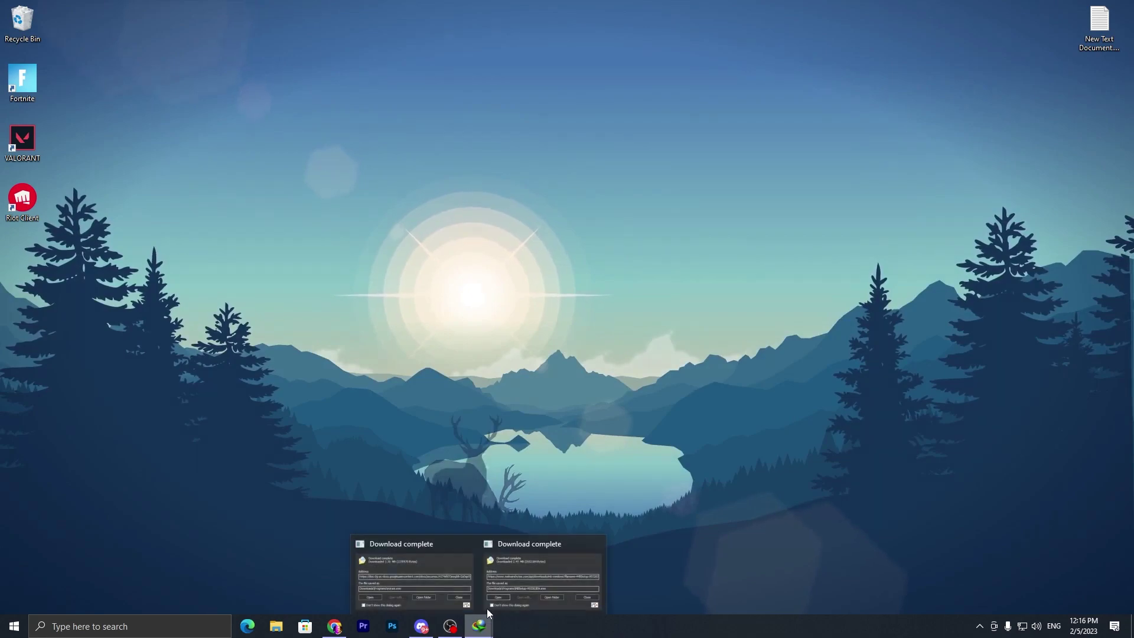
{"action": "left_click", "coordinate": [434, 580]}
{"action": "left_click_drag", "start_coordinate": [752, 356], "coordinate": [757, 354]}
{"action": "left_click", "coordinate": [688, 243]}
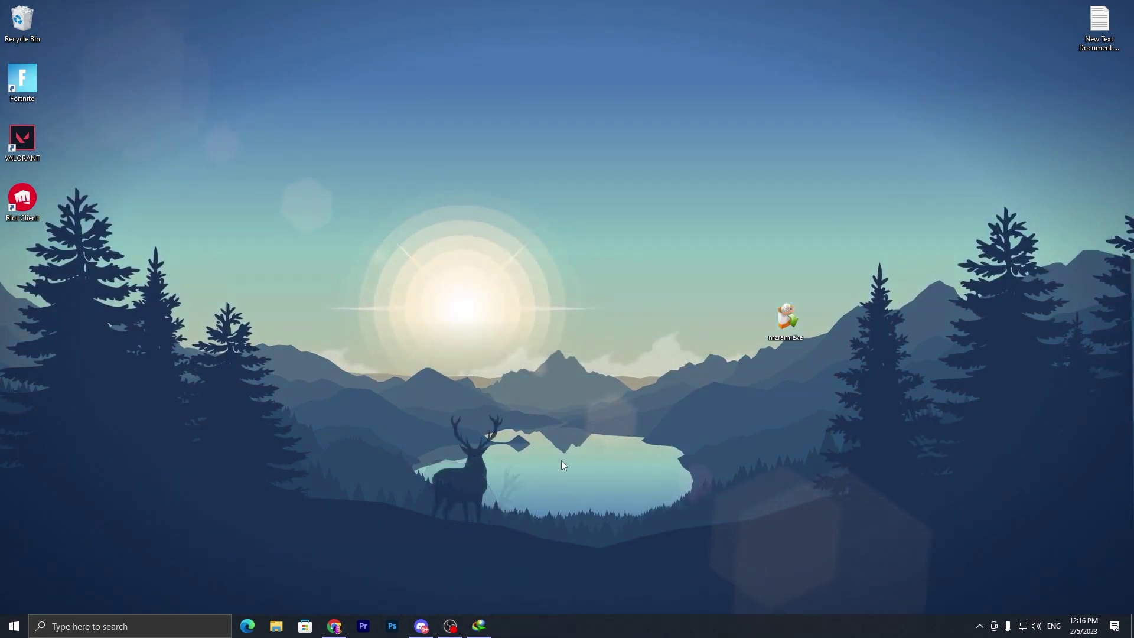
{"action": "left_click_drag", "start_coordinate": [685, 367], "coordinate": [739, 319]}
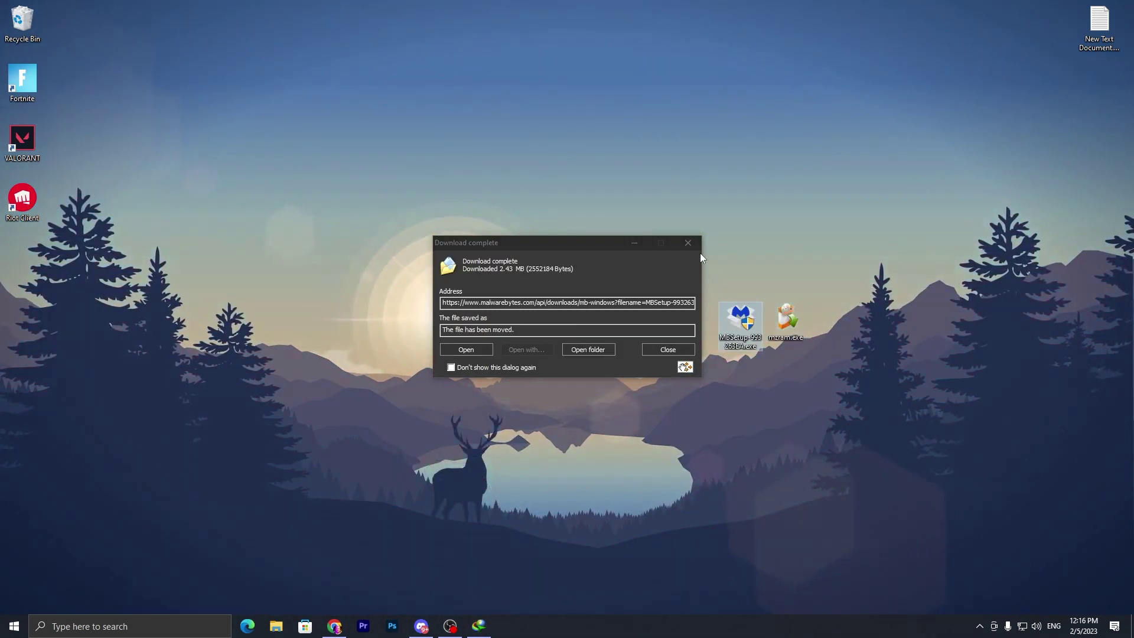
{"action": "left_click", "coordinate": [688, 243]}
Open the running ParkControl and select the Bitsum Highest Performance power profile
{"action": "left_click", "coordinate": [977, 625]}
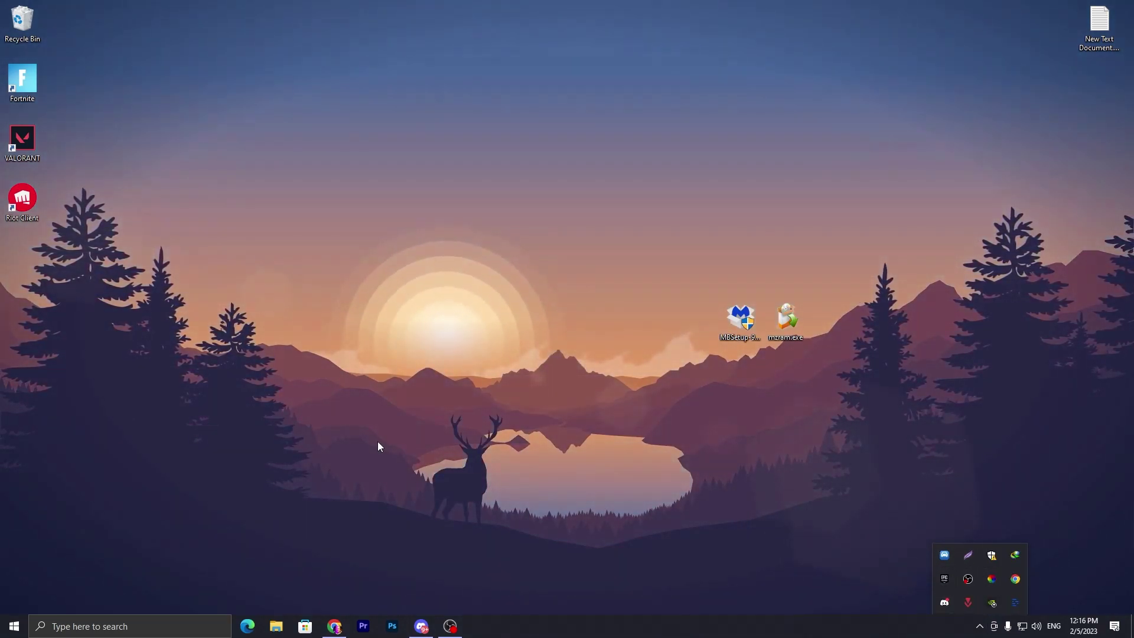
{"action": "left_click", "coordinate": [944, 554]}
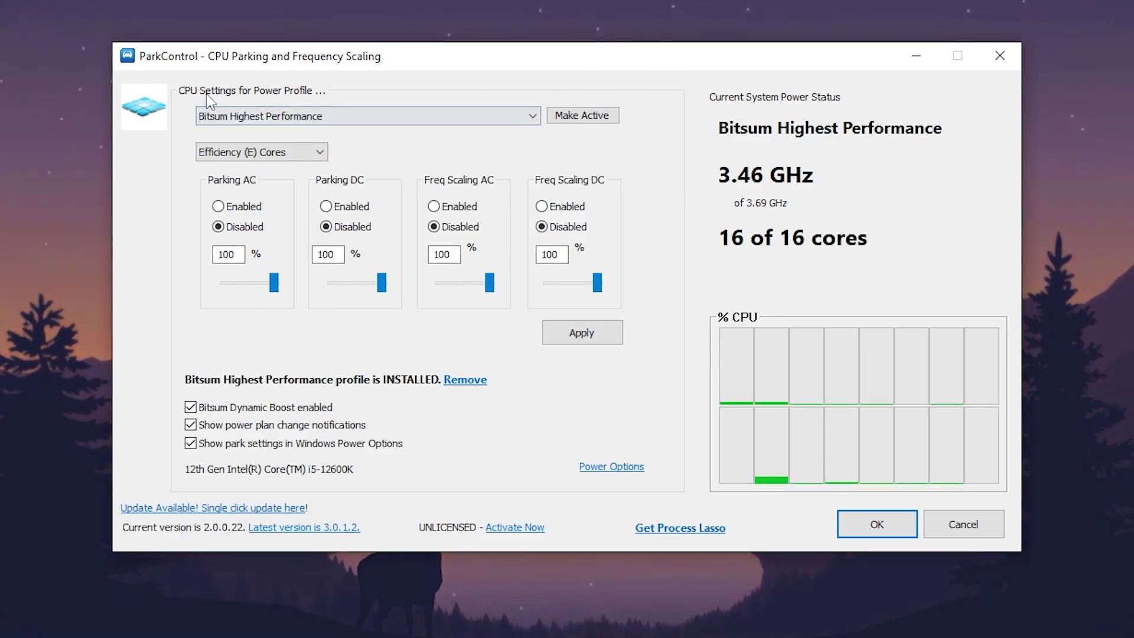
{"action": "left_click", "coordinate": [532, 116]}
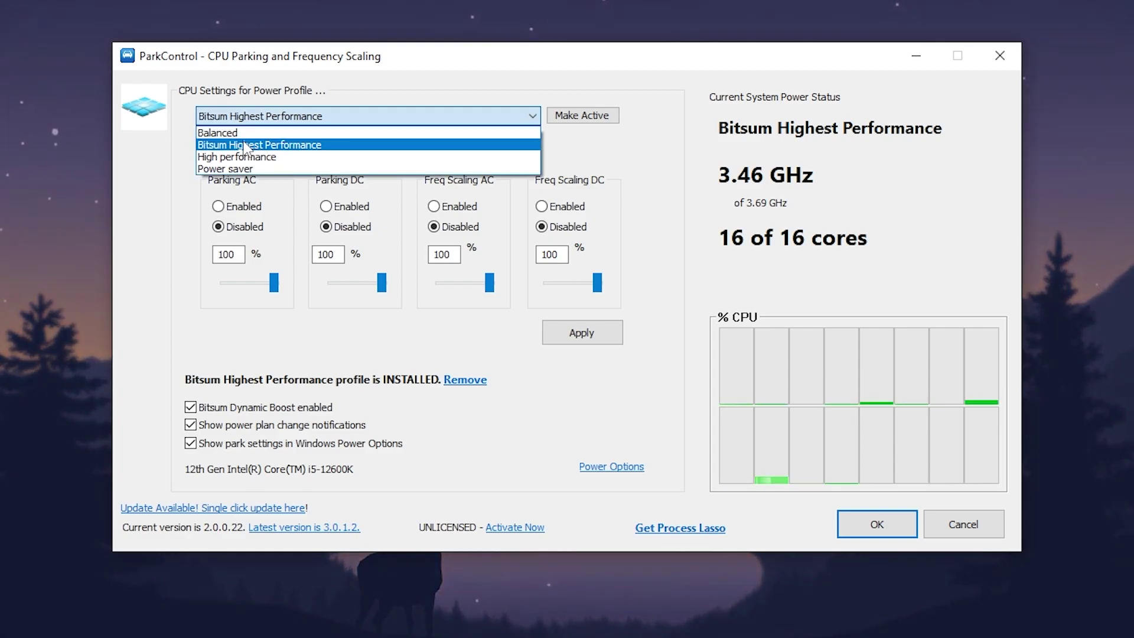
{"action": "left_click", "coordinate": [303, 146]}
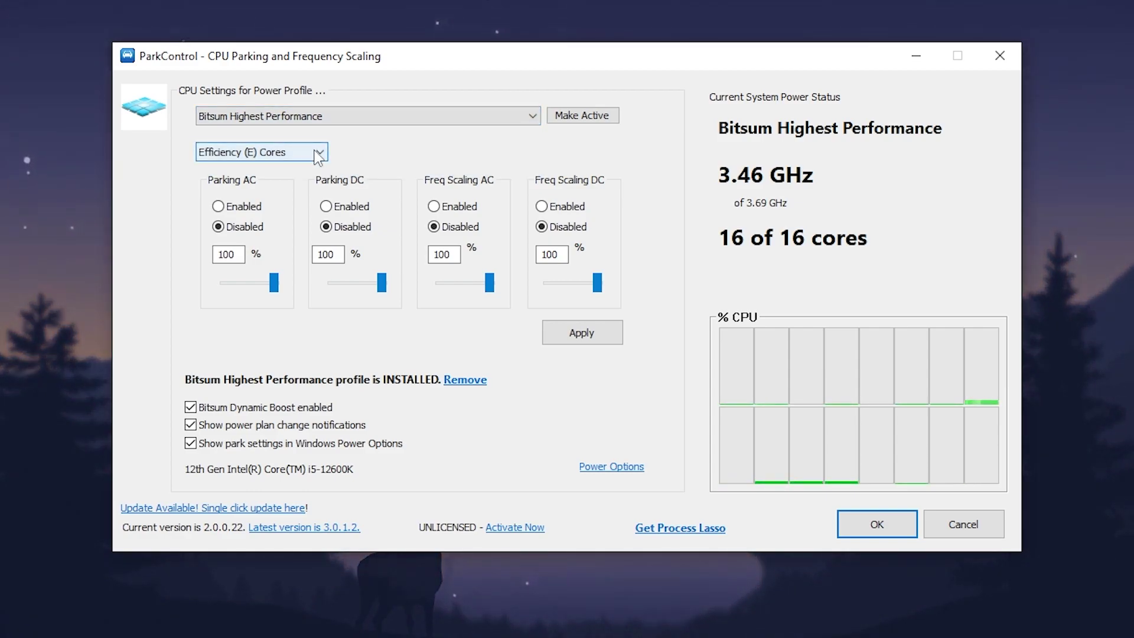
Switch the core type to Performance (P) Cores, make the power profile active and apply the settings
{"action": "left_click", "coordinate": [319, 154]}
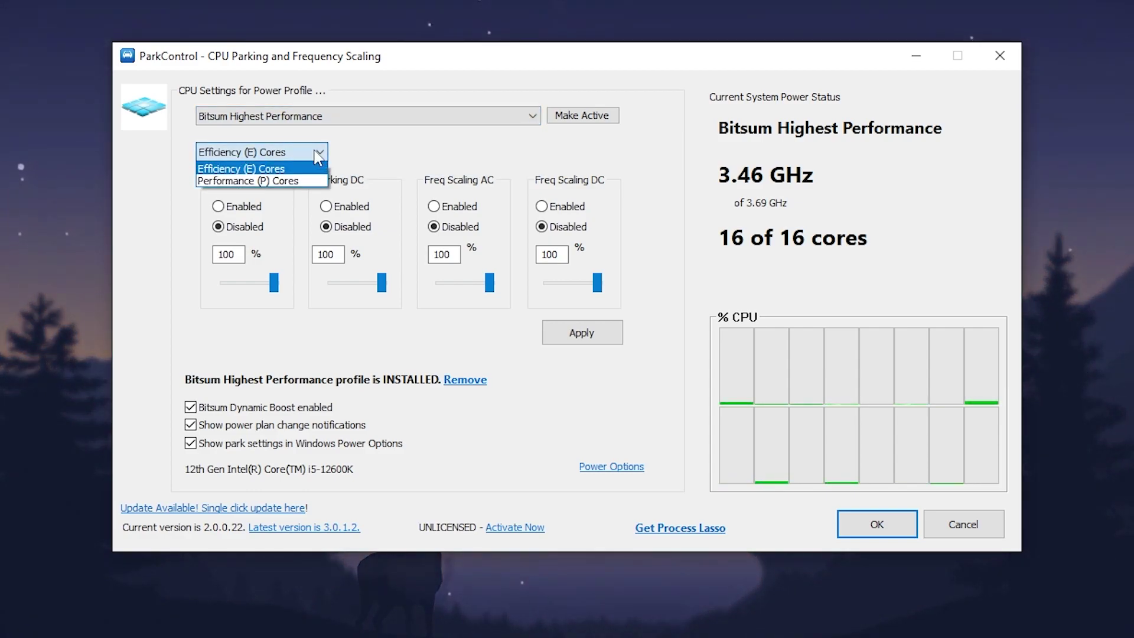
{"action": "left_click", "coordinate": [277, 181]}
{"action": "left_click", "coordinate": [615, 113]}
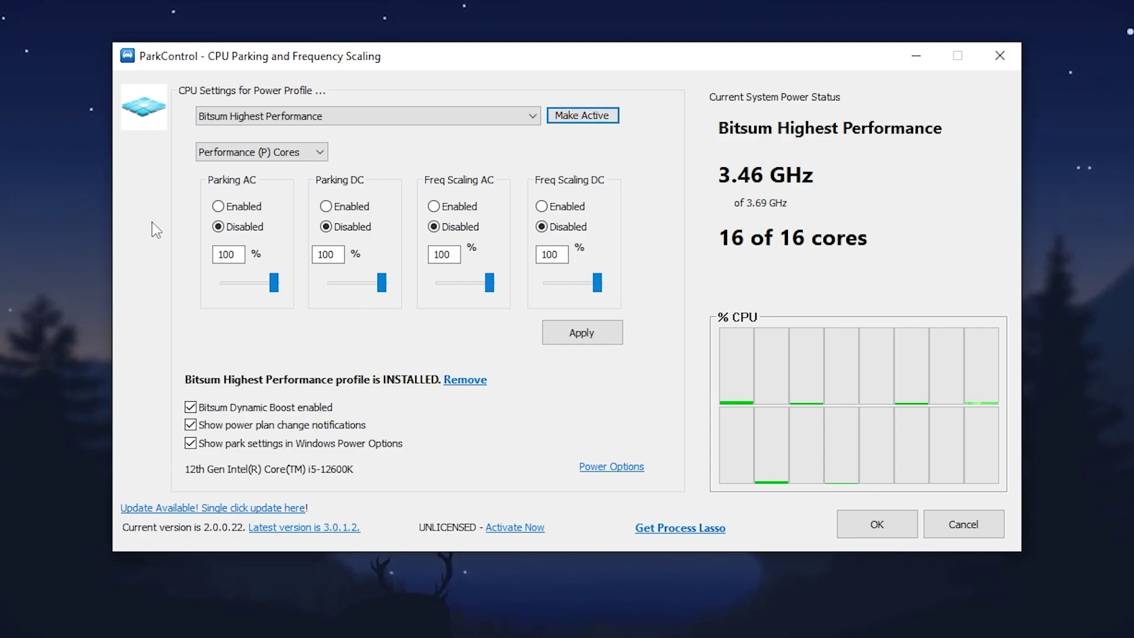
{"action": "left_click", "coordinate": [582, 337]}
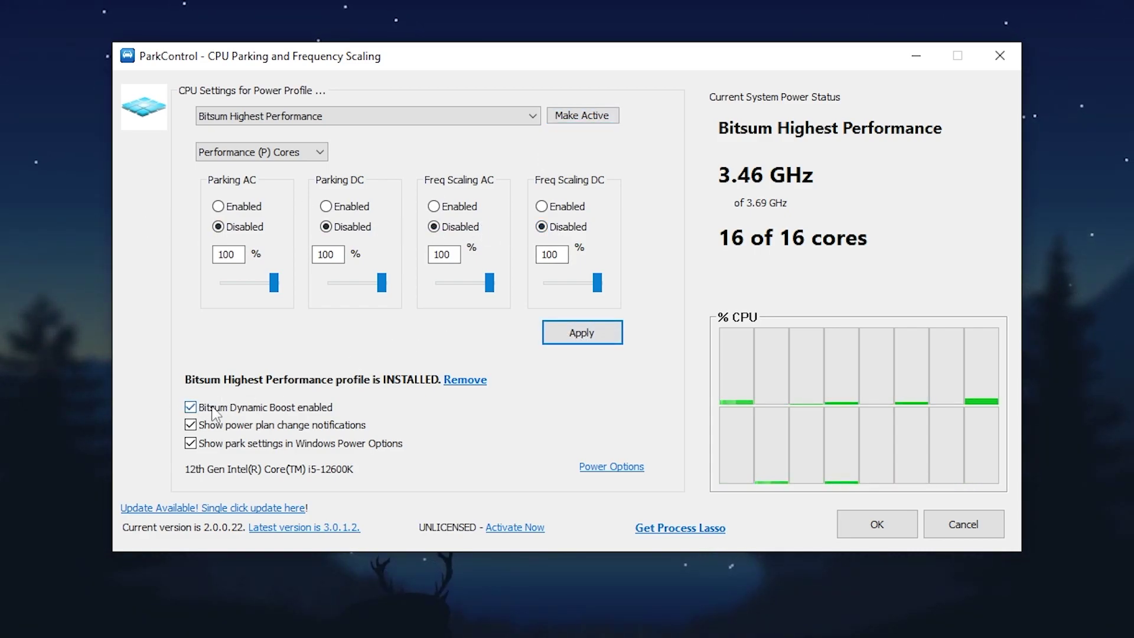
Re-enable Bitsum Dynamic Boost with Bitsum Highest Performance used when the PC is idle, and confirm the ParkControl settings
{"action": "left_click", "coordinate": [190, 412]}
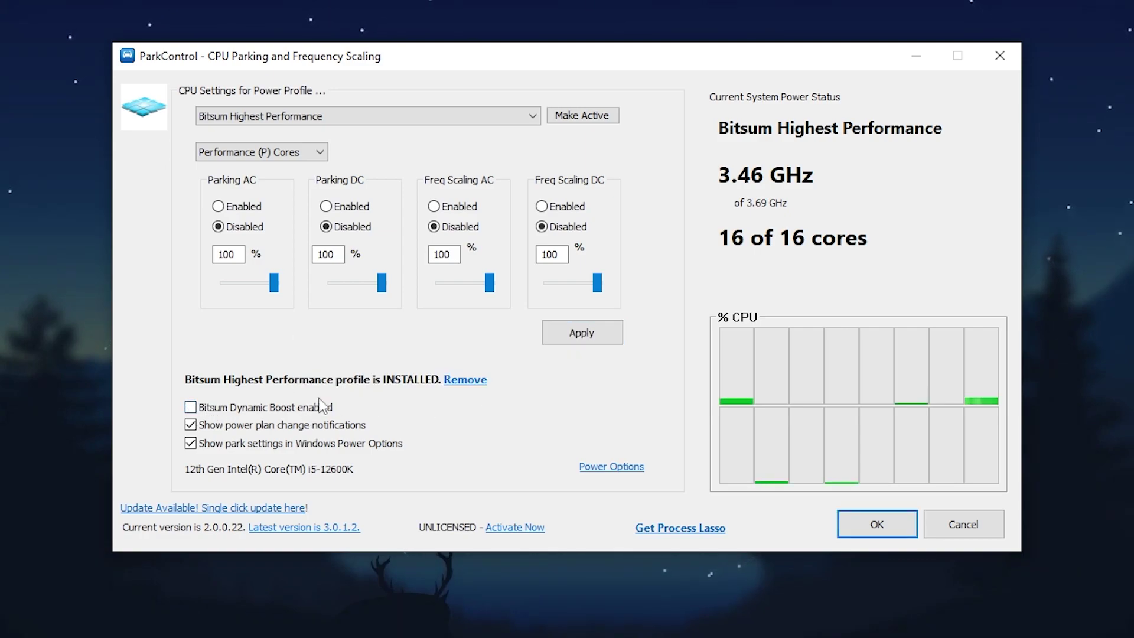
{"action": "left_click", "coordinate": [198, 414]}
{"action": "left_click", "coordinate": [789, 293]}
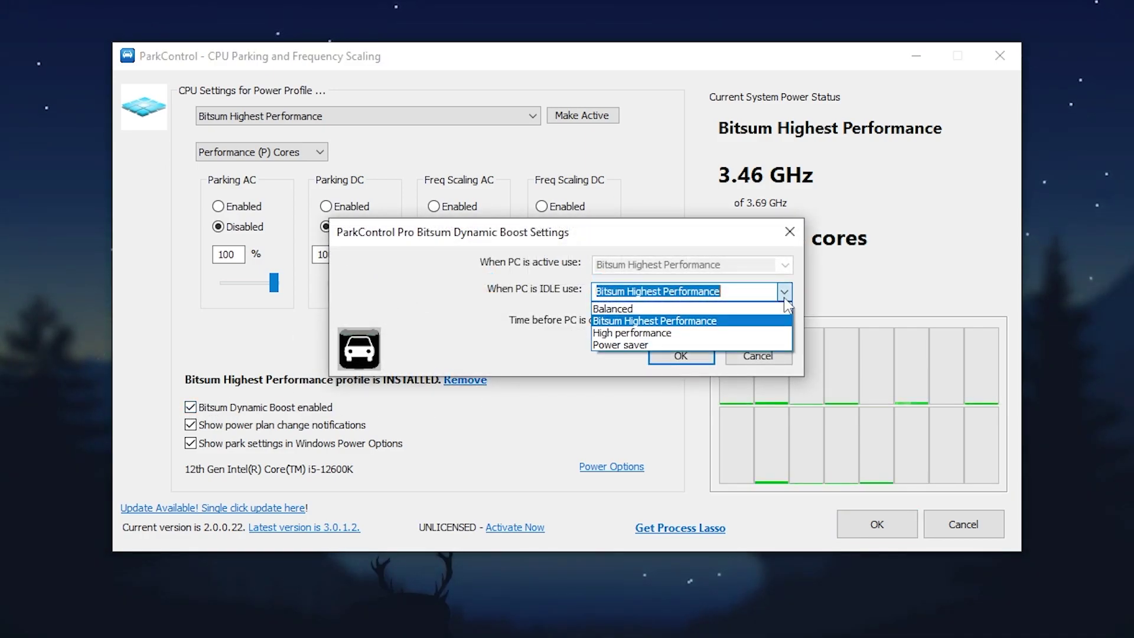
{"action": "left_click", "coordinate": [672, 321]}
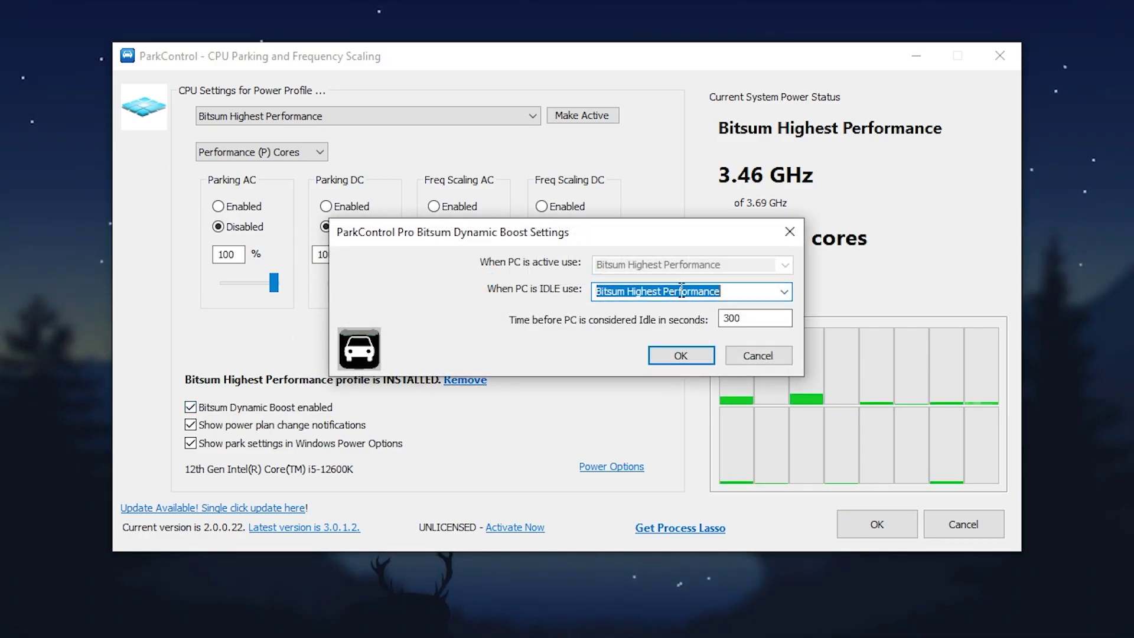
{"action": "left_click", "coordinate": [680, 355]}
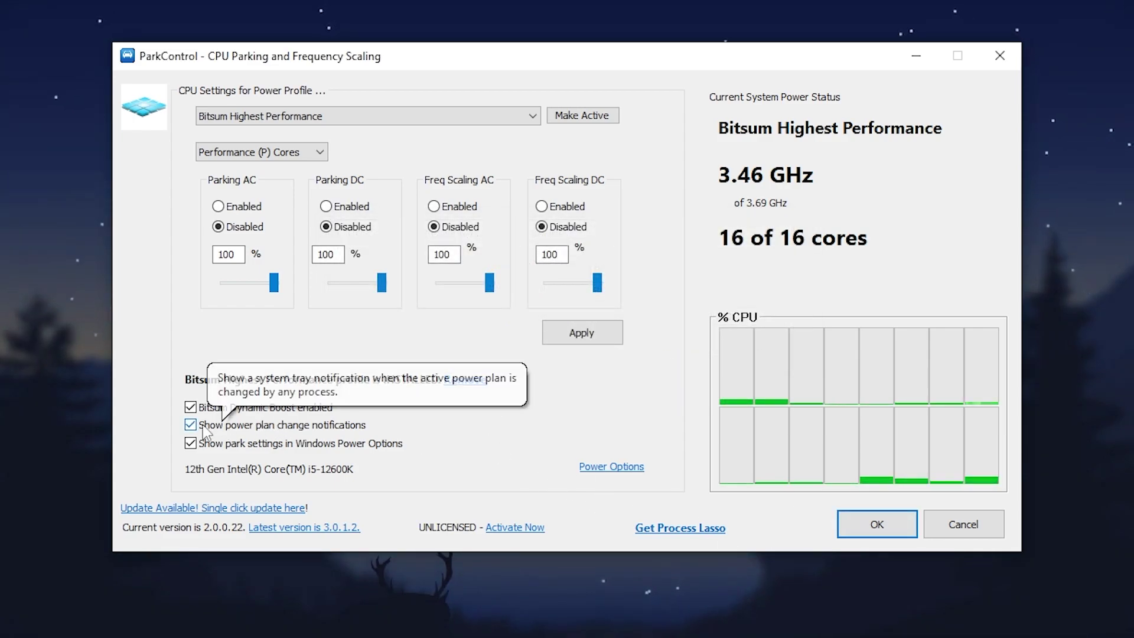
{"action": "left_click", "coordinate": [860, 532]}
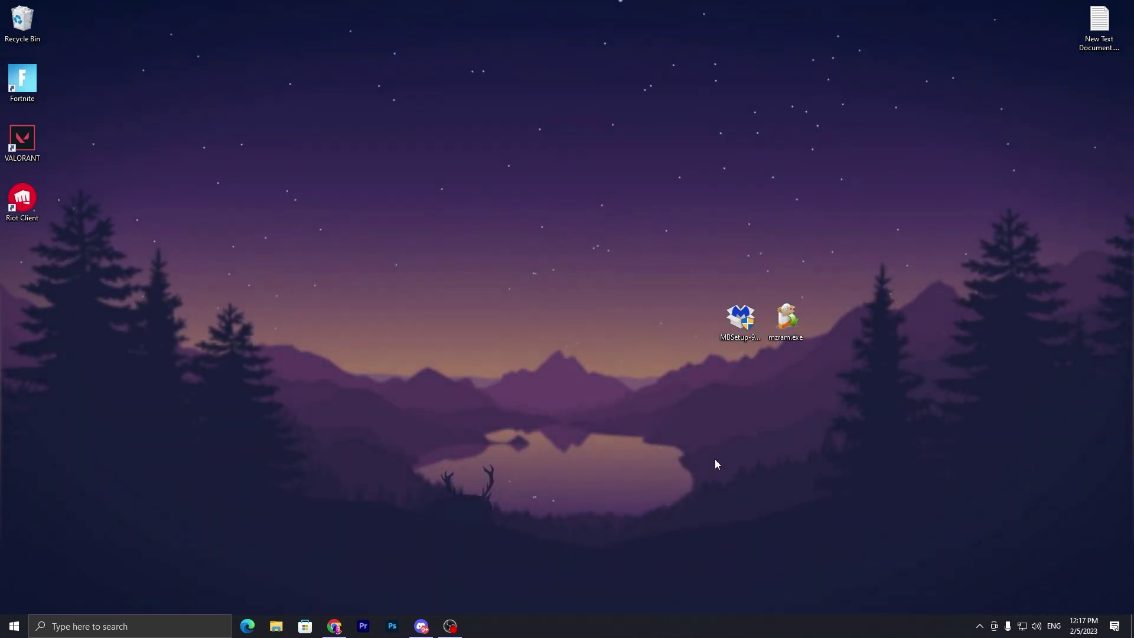
Move mzram.exe toward the middle of the desktop, run it and allow it to make changes to the device
{"action": "left_click_drag", "start_coordinate": [784, 322], "coordinate": [513, 330]}
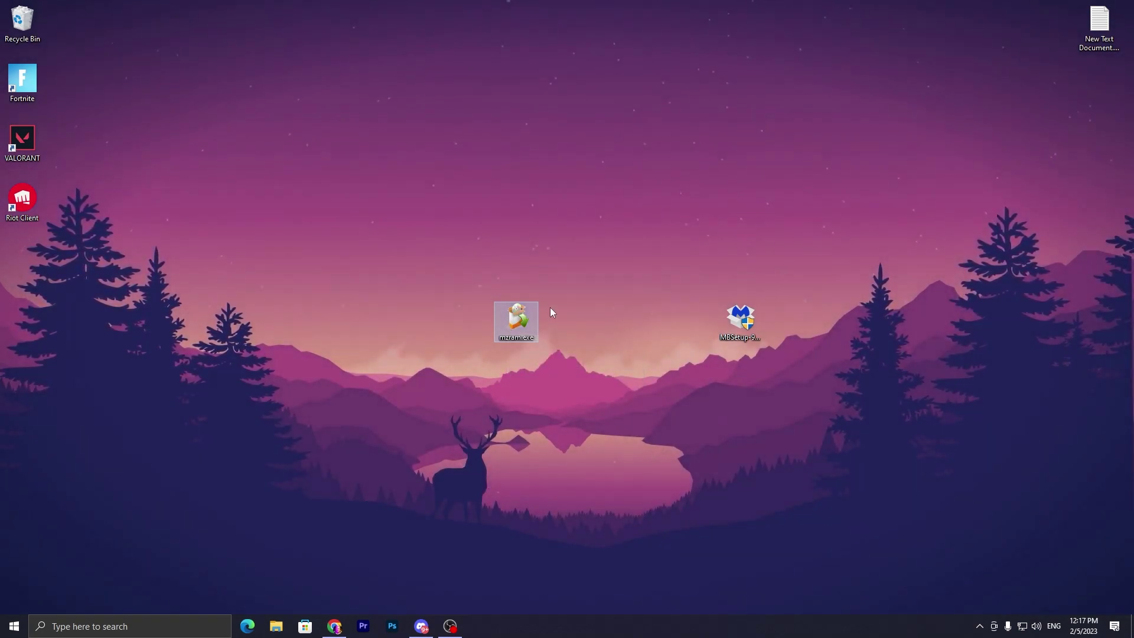
{"action": "double_click", "coordinate": [515, 318]}
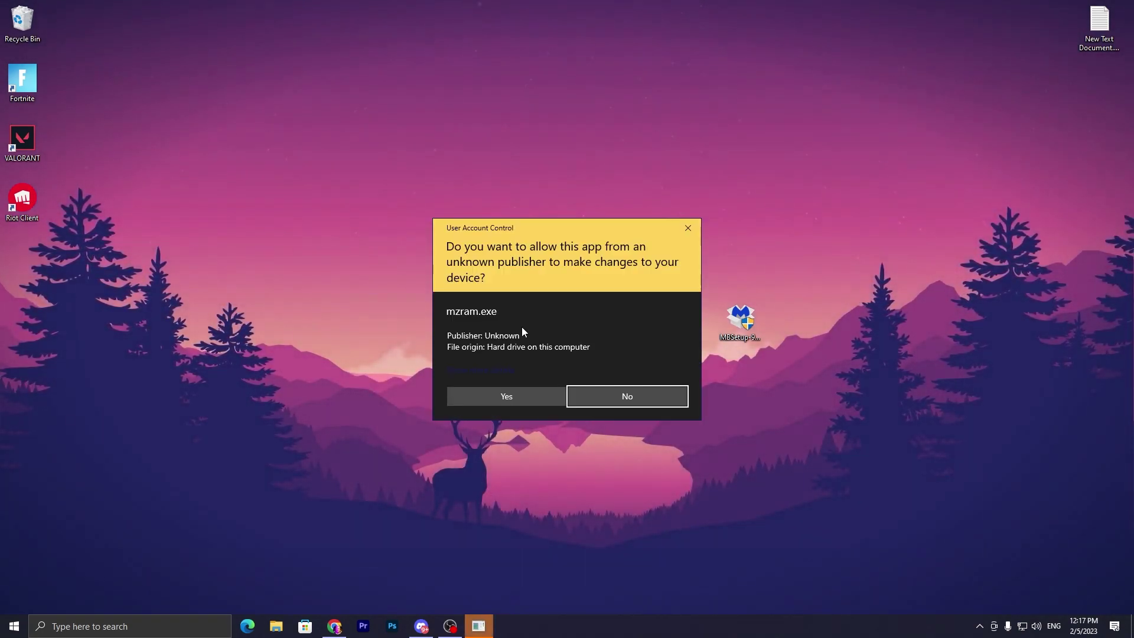
{"action": "left_click", "coordinate": [503, 398]}
{"action": "left_click", "coordinate": [578, 340]}
Go through the Mz RAM Booster setup wizard and install the program
{"action": "left_click", "coordinate": [633, 407]}
{"action": "left_click", "coordinate": [633, 407]}
{"action": "left_click", "coordinate": [633, 407]}
{"action": "left_click", "coordinate": [631, 409]}
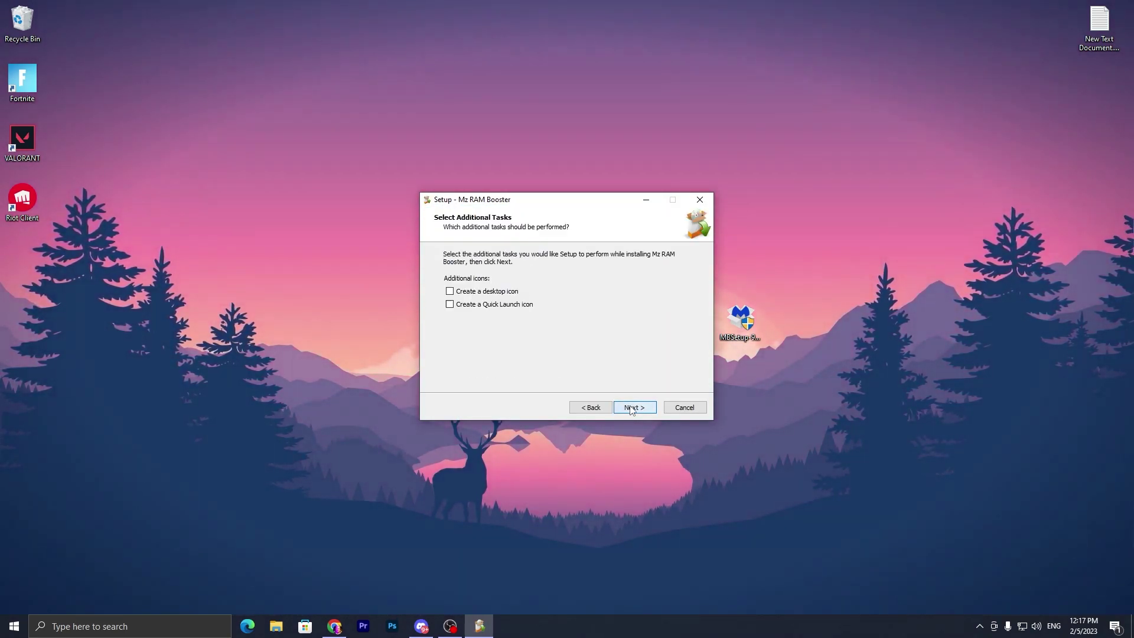
{"action": "left_click", "coordinate": [632, 407]}
{"action": "left_click", "coordinate": [631, 407]}
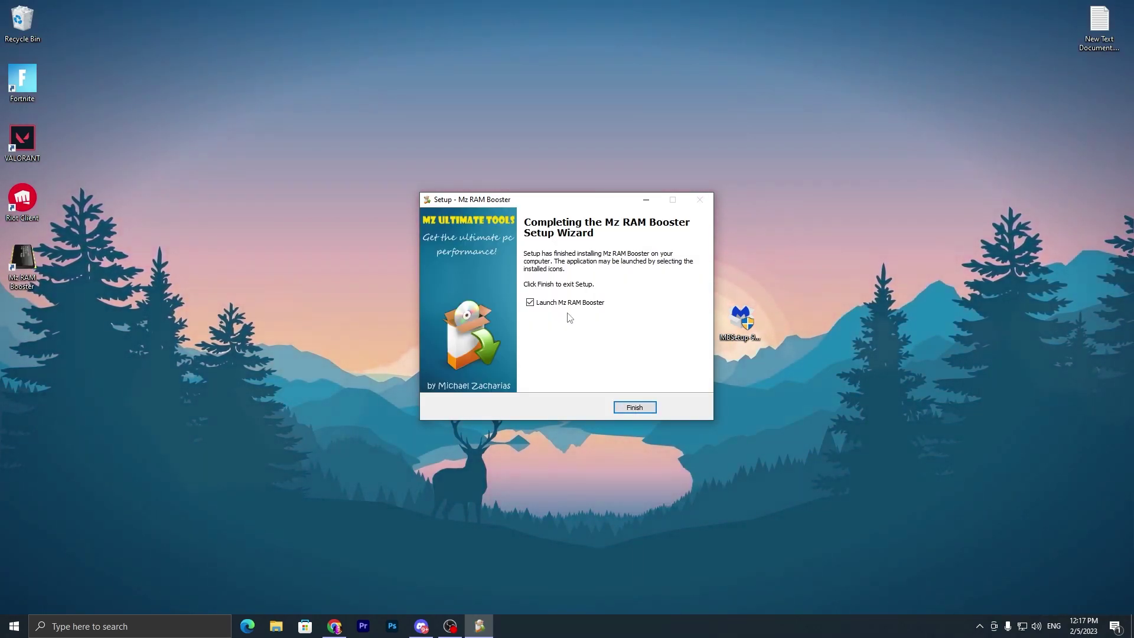
Finish the setup with Launch Mz RAM Booster enabled, and run Recover RAM in the program
{"action": "left_click", "coordinate": [633, 408]}
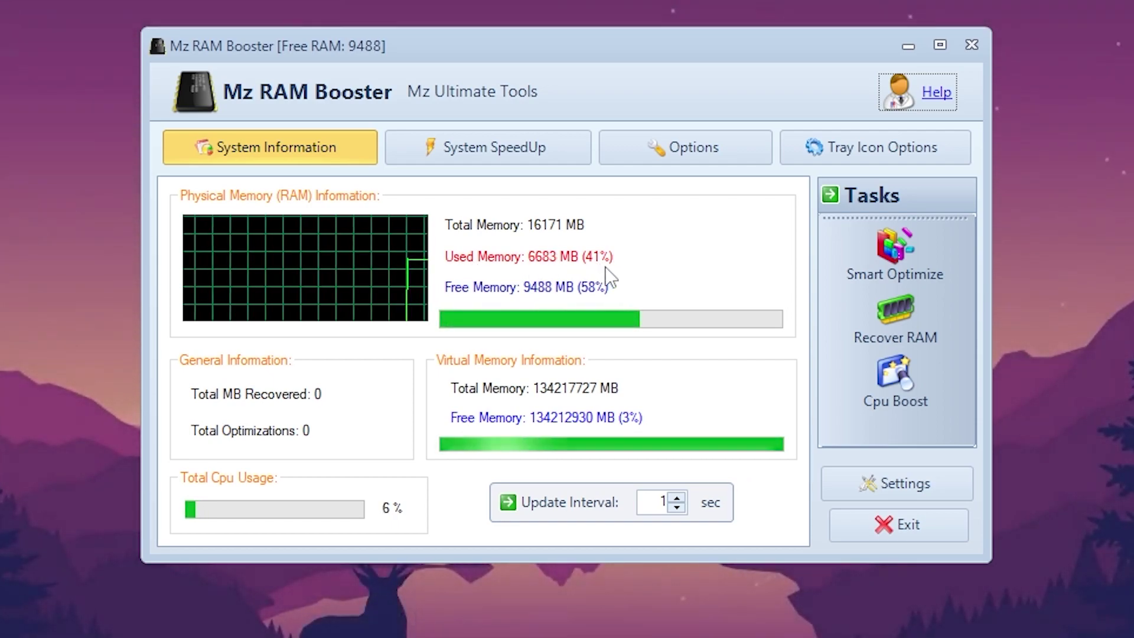
{"action": "left_click", "coordinate": [899, 316]}
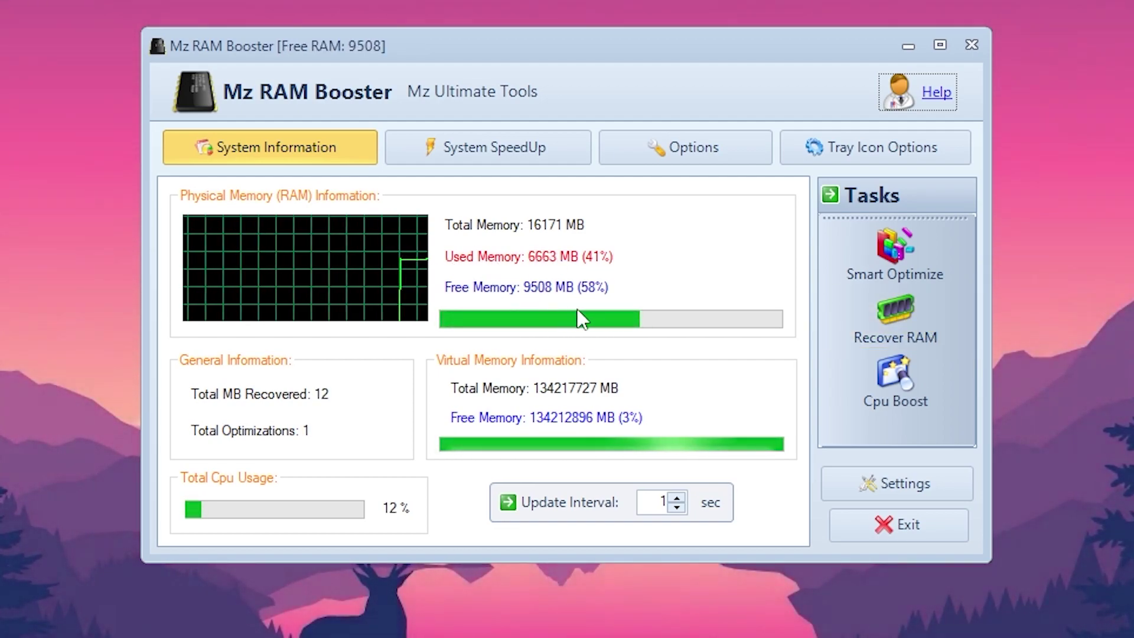
Run Recover RAM once more, and run Smart Optimize twice in Mz RAM Booster
{"action": "left_click", "coordinate": [901, 335]}
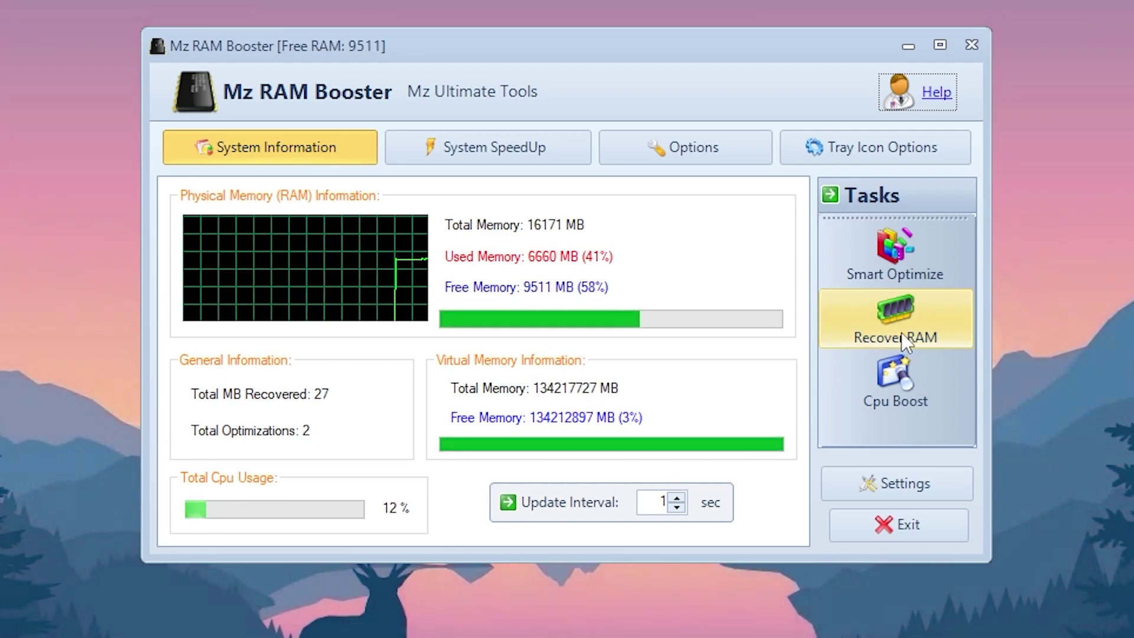
{"action": "left_click", "coordinate": [903, 259]}
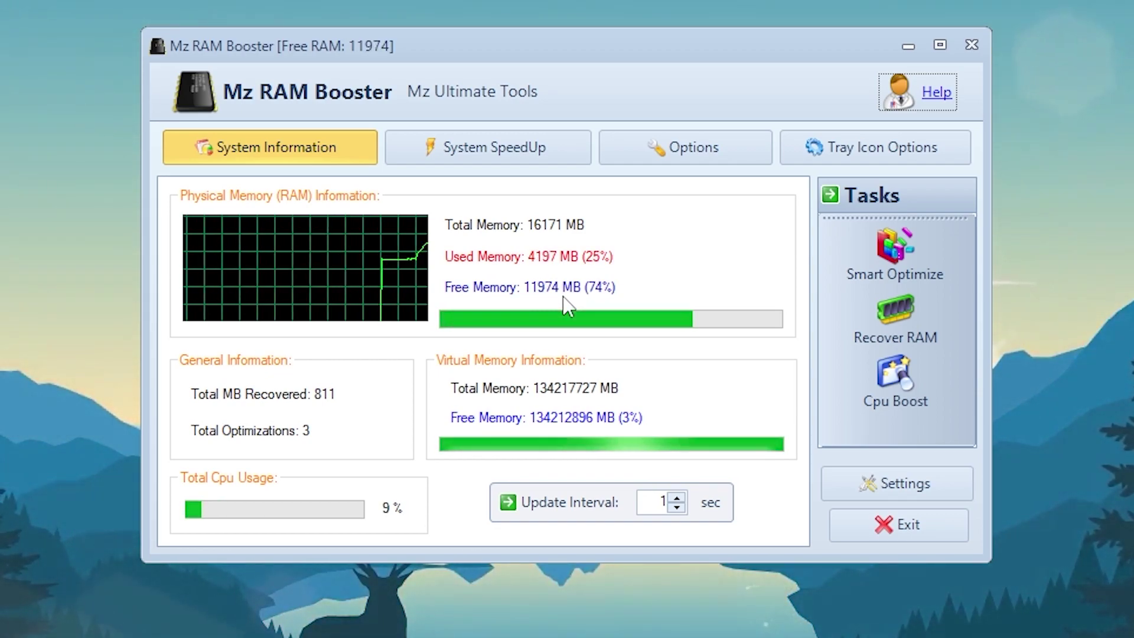
{"action": "left_click", "coordinate": [896, 250]}
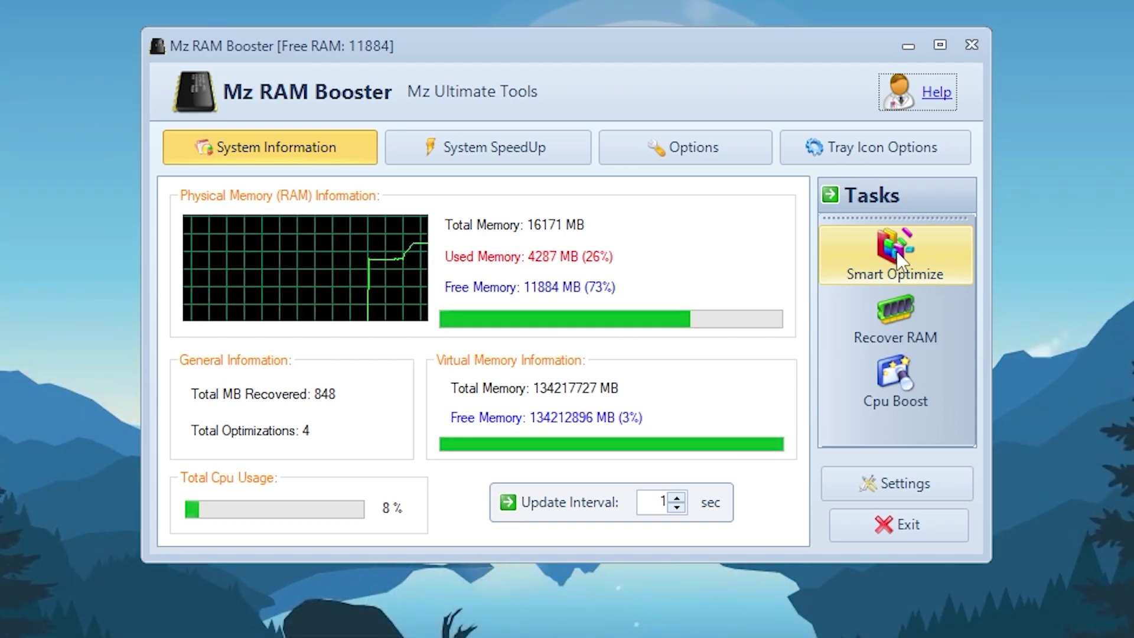
Enable Start in system tray in the Mz RAM Booster options, load the recommended values and apply them
{"action": "left_click", "coordinate": [660, 153]}
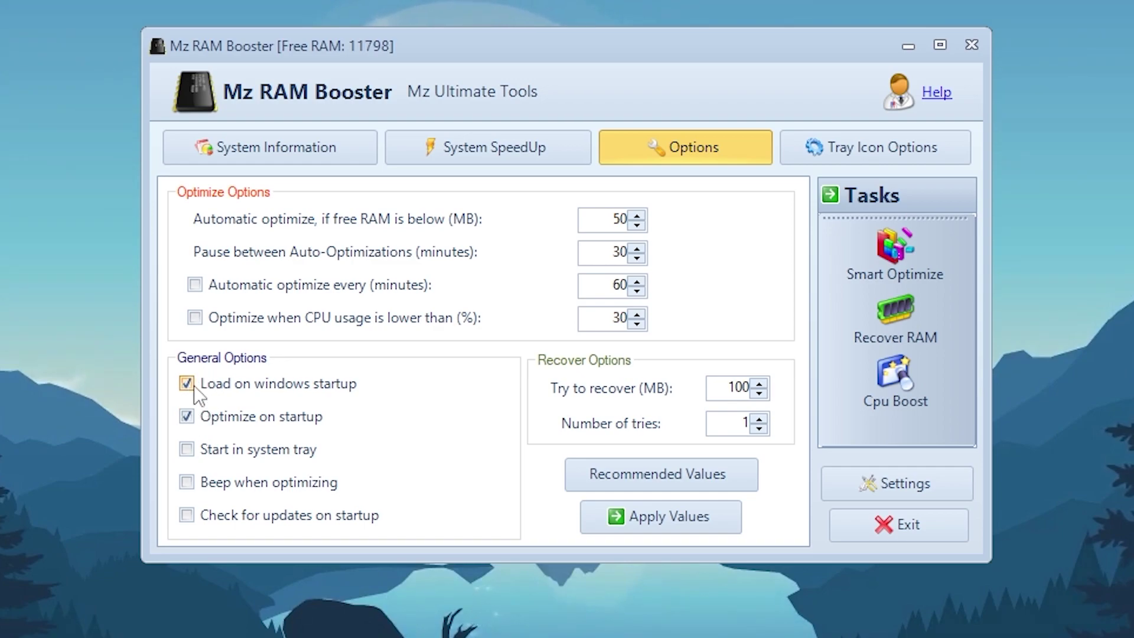
{"action": "left_click", "coordinate": [239, 452]}
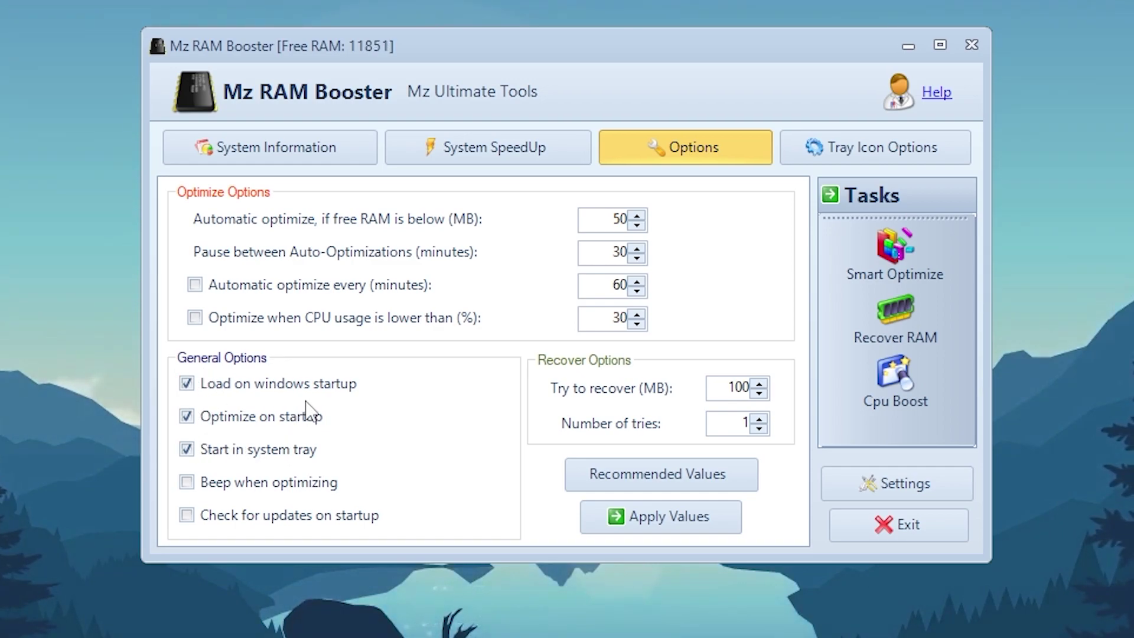
{"action": "left_click", "coordinate": [648, 477]}
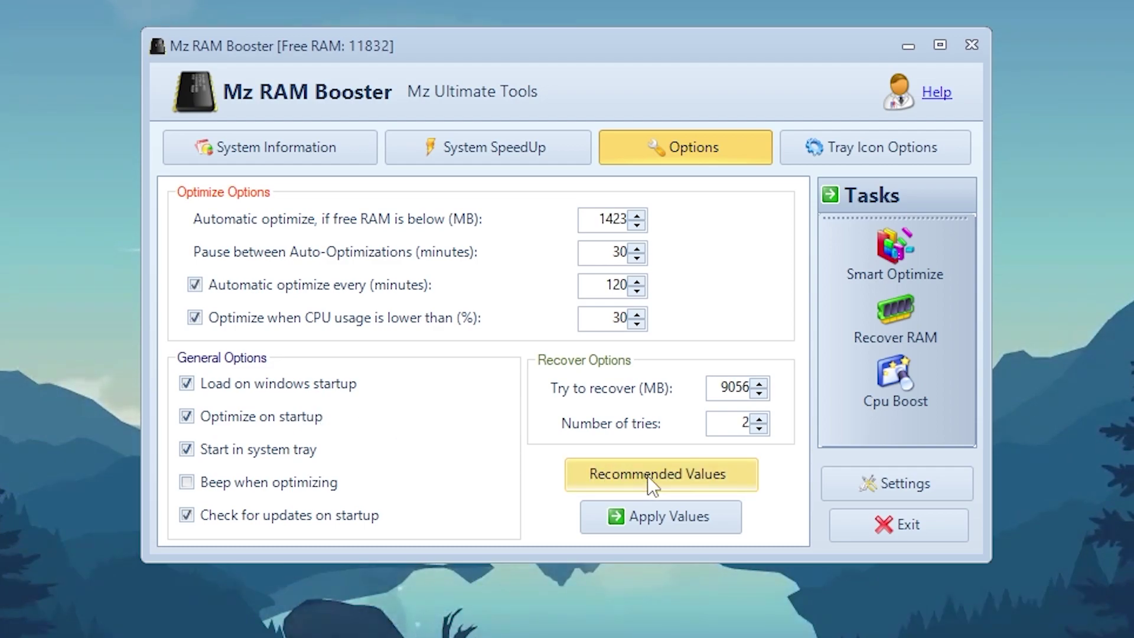
{"action": "left_click", "coordinate": [655, 520]}
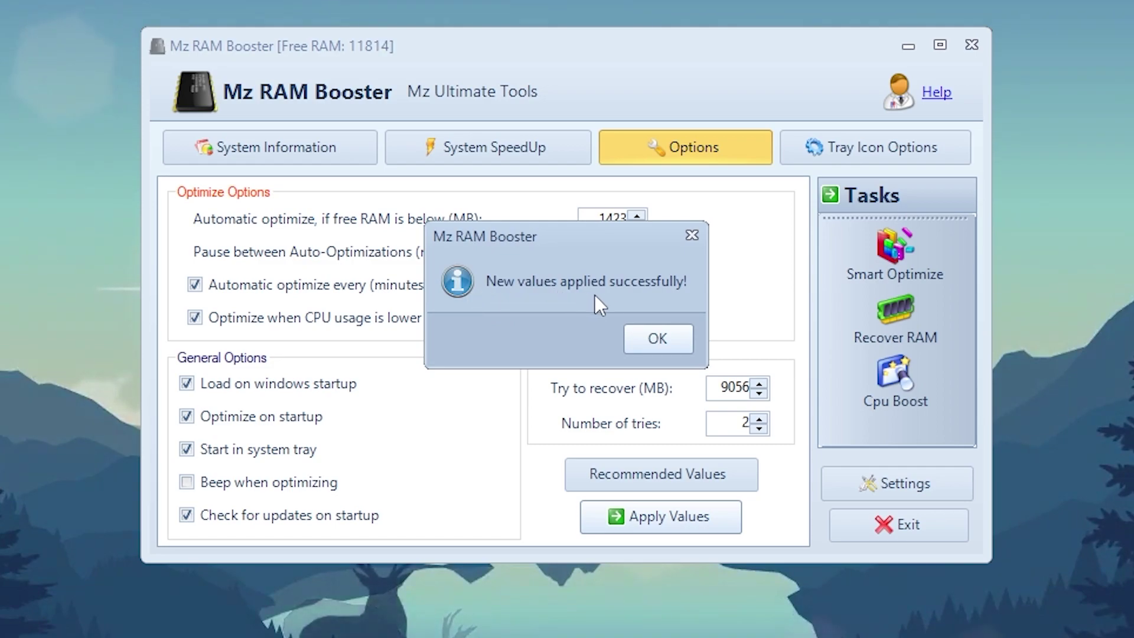
{"action": "left_click", "coordinate": [666, 341]}
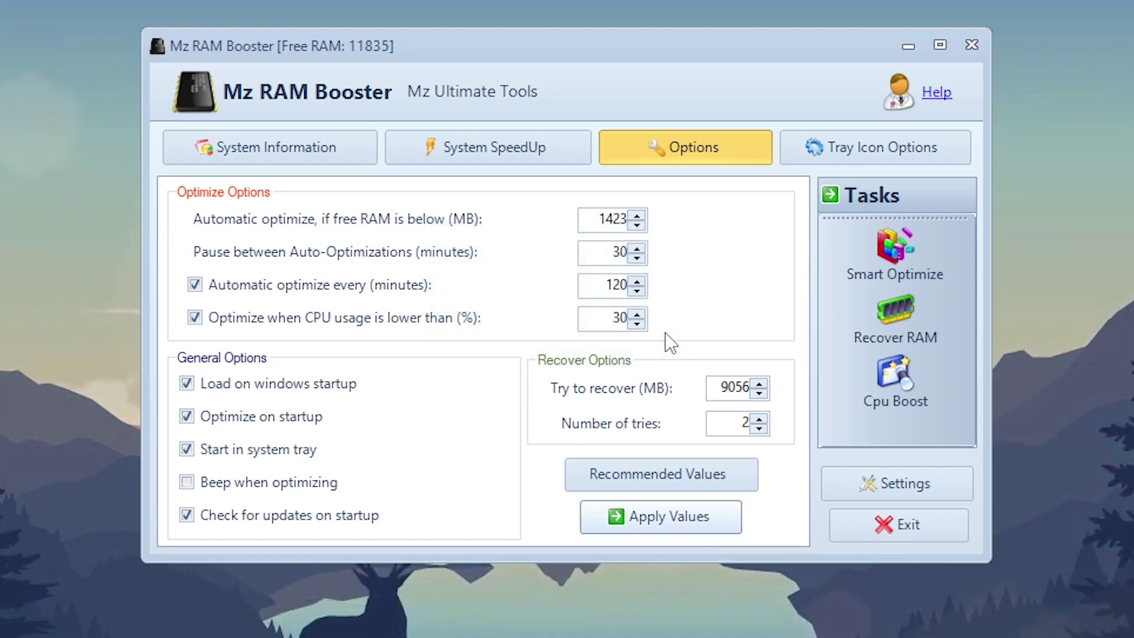
Close the Mz RAM Booster window and check the hidden system tray icons
{"action": "left_click", "coordinate": [972, 45]}
{"action": "left_click", "coordinate": [979, 626]}
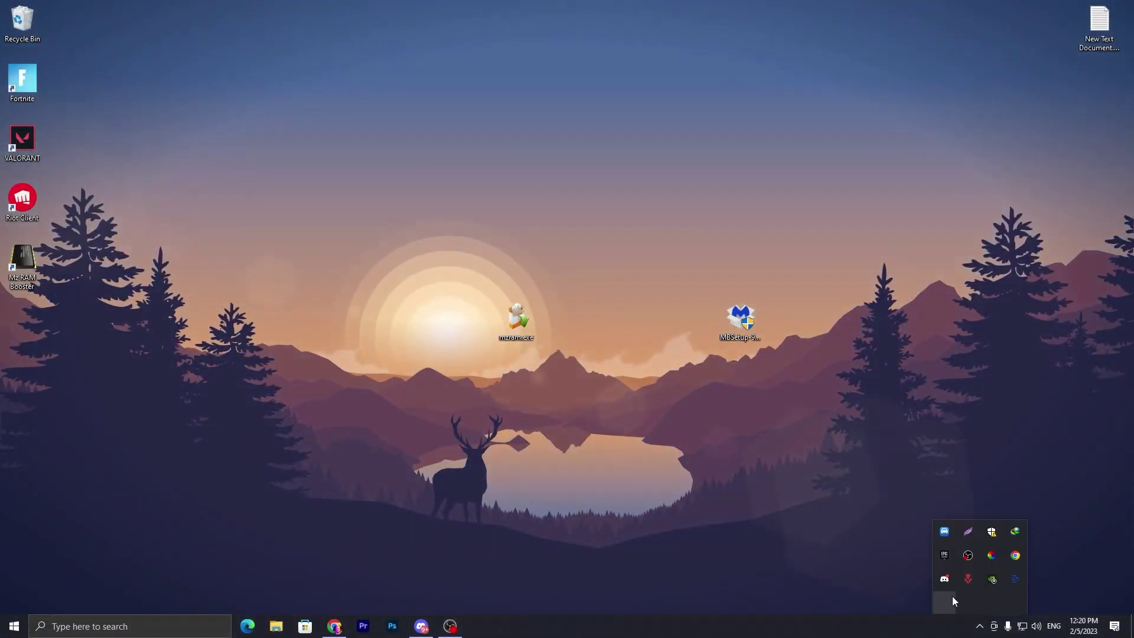
{"action": "left_click", "coordinate": [980, 627]}
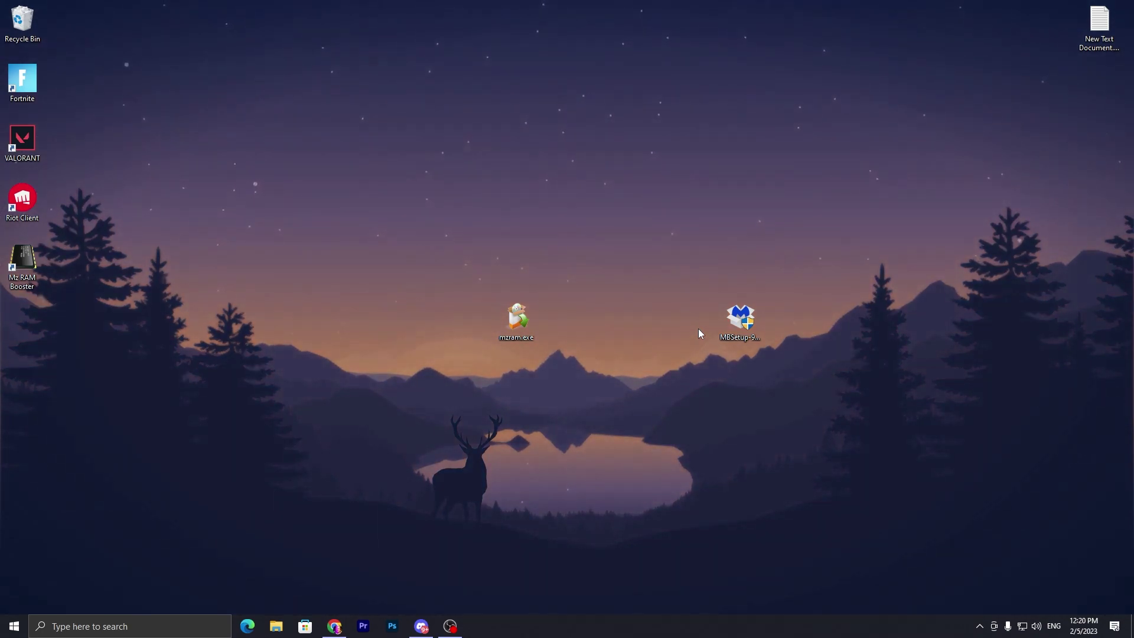
Run the Malwarebytes setup file from the desktop and complete the installation with Me or my family as the protection choice
{"action": "double_click", "coordinate": [747, 336]}
{"action": "left_click", "coordinate": [508, 391]}
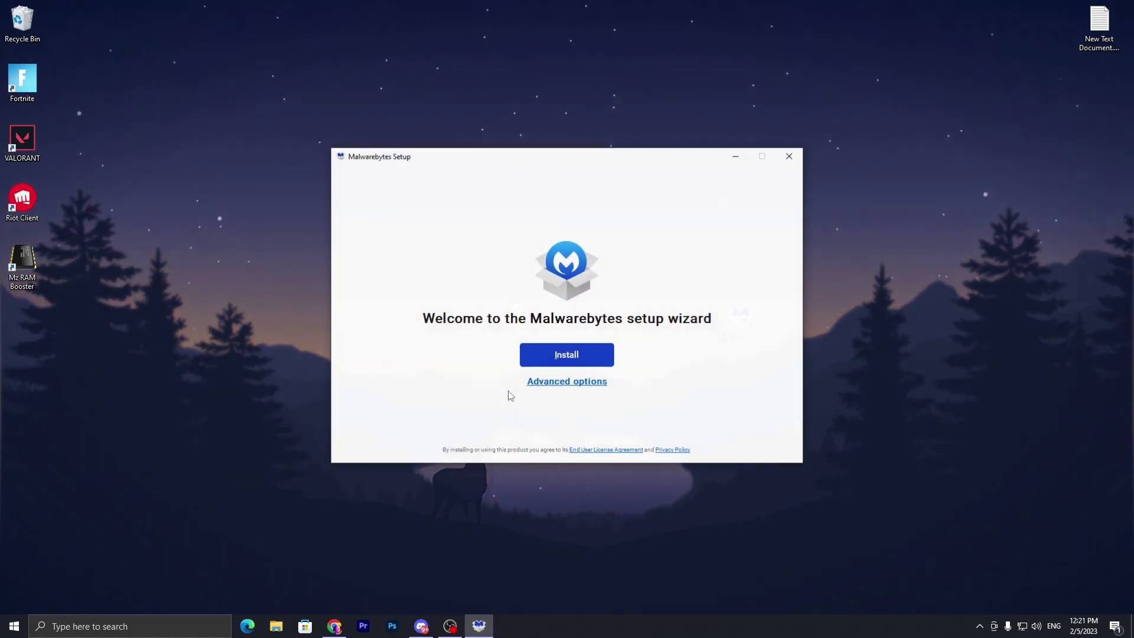
{"action": "left_click", "coordinate": [547, 358]}
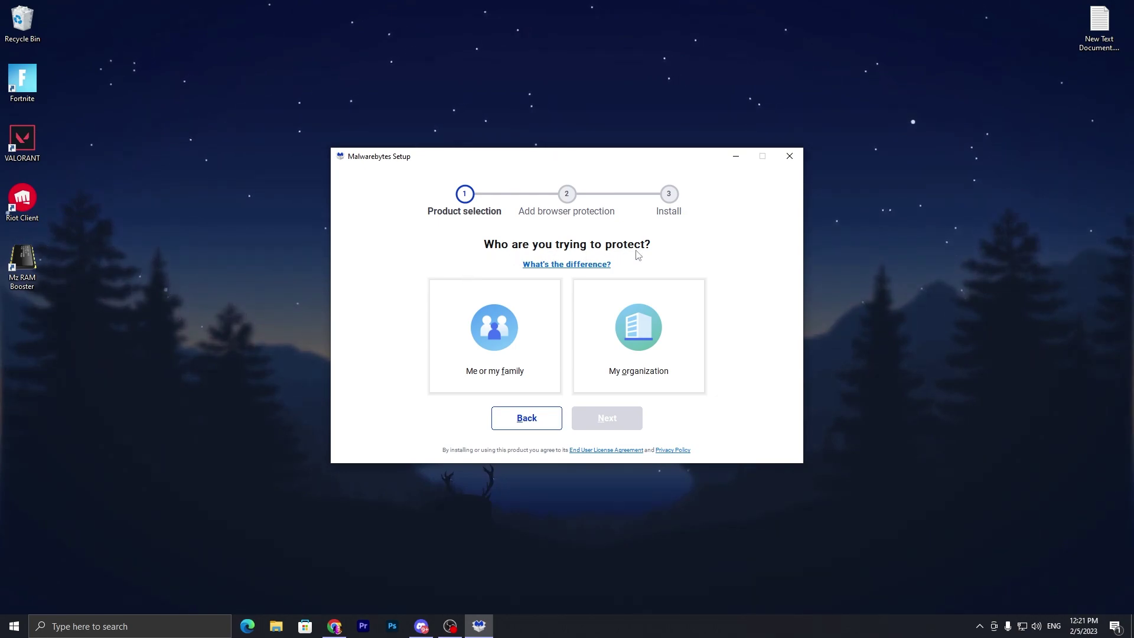
{"action": "left_click", "coordinate": [489, 339]}
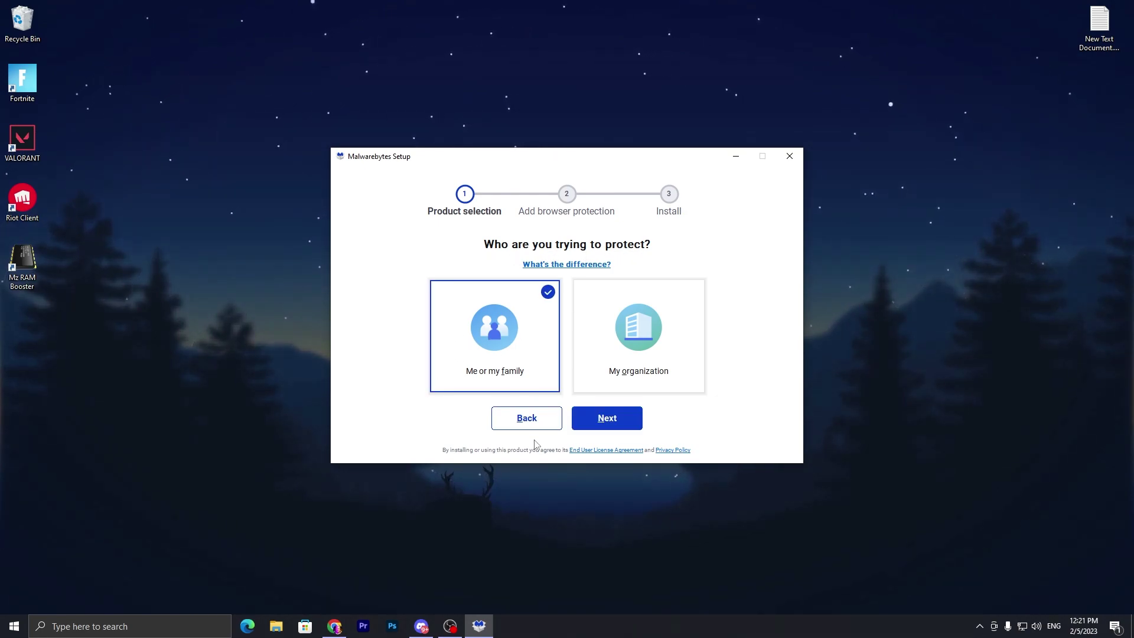
{"action": "left_click", "coordinate": [606, 421]}
{"action": "left_click", "coordinate": [560, 408]}
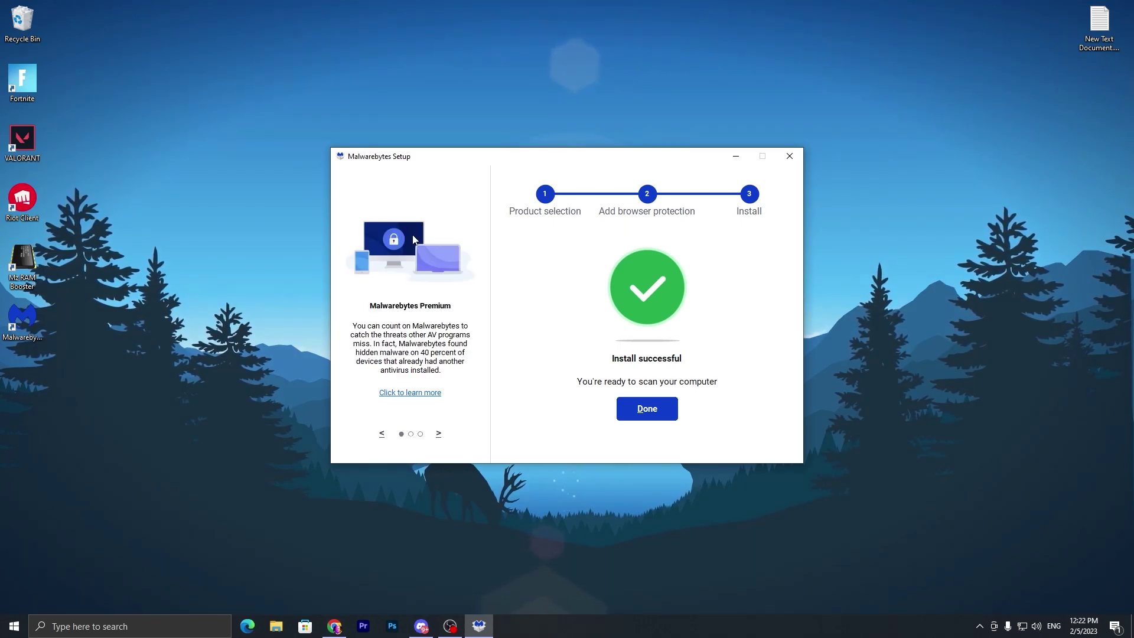
{"action": "left_click", "coordinate": [647, 417]}
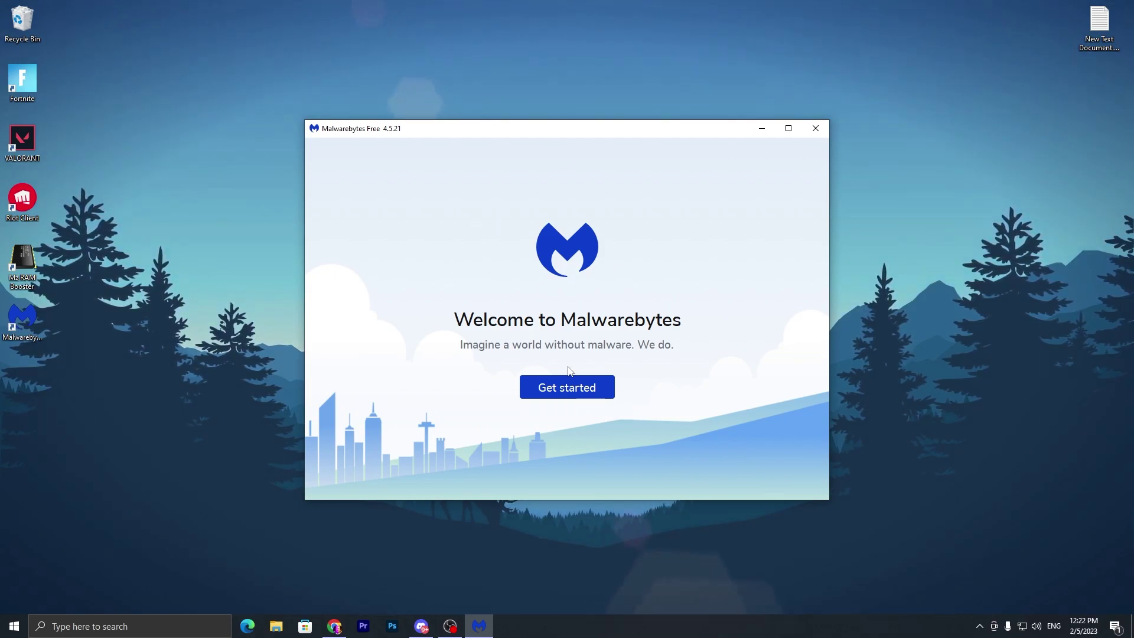
Get started in Malwarebytes, put off buying Premium, and start the free 14-day Premium trial
{"action": "left_click", "coordinate": [568, 387]}
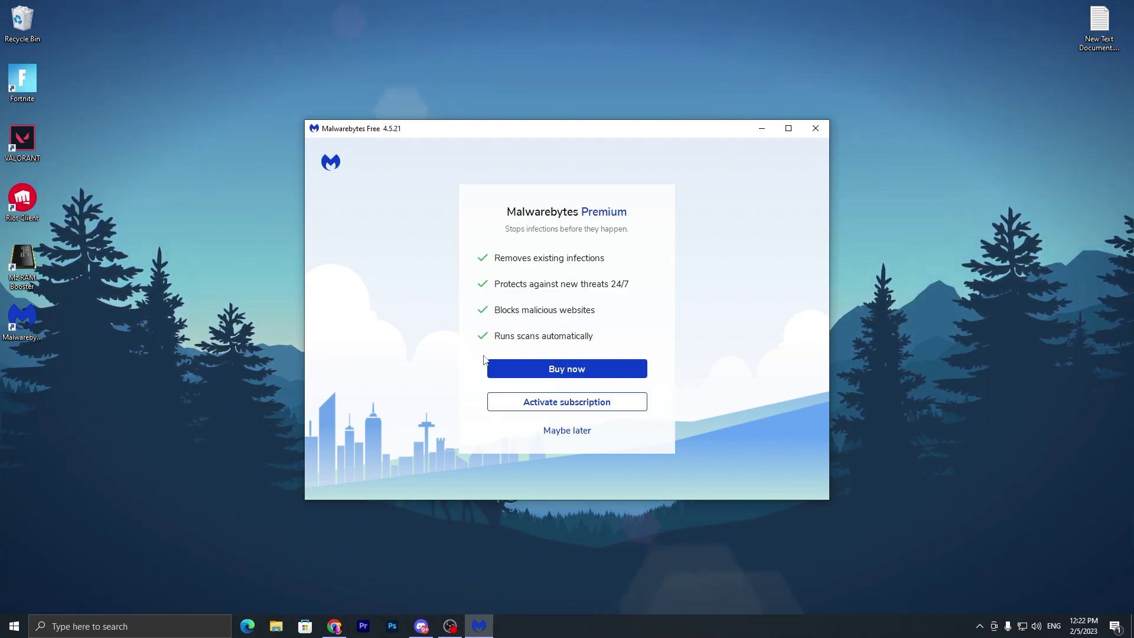
{"action": "left_click", "coordinate": [567, 433]}
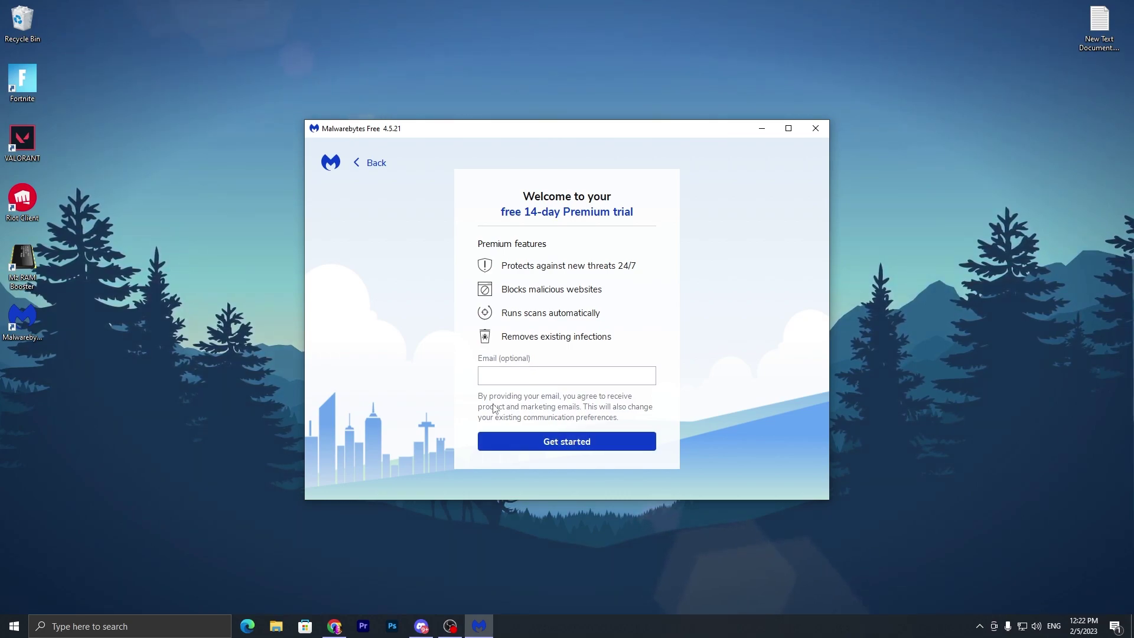
{"action": "key", "text": "Return"}
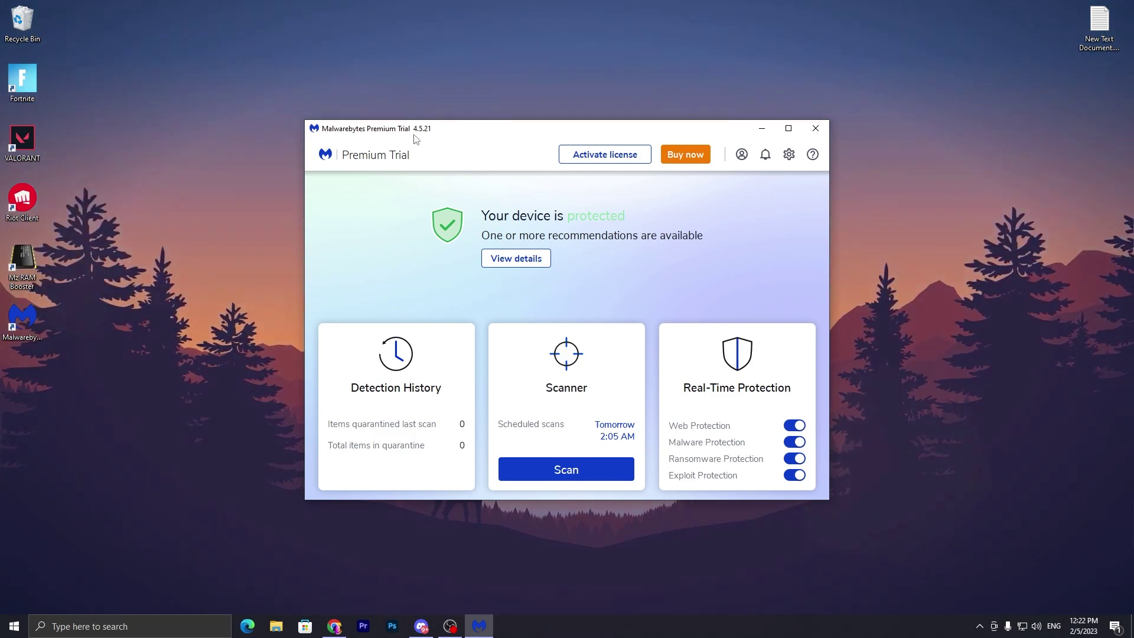
Run a Malwarebytes threat scan, quarantine all detected items, and dismiss the scan scheduling offer without saving it
{"action": "left_click", "coordinate": [561, 469]}
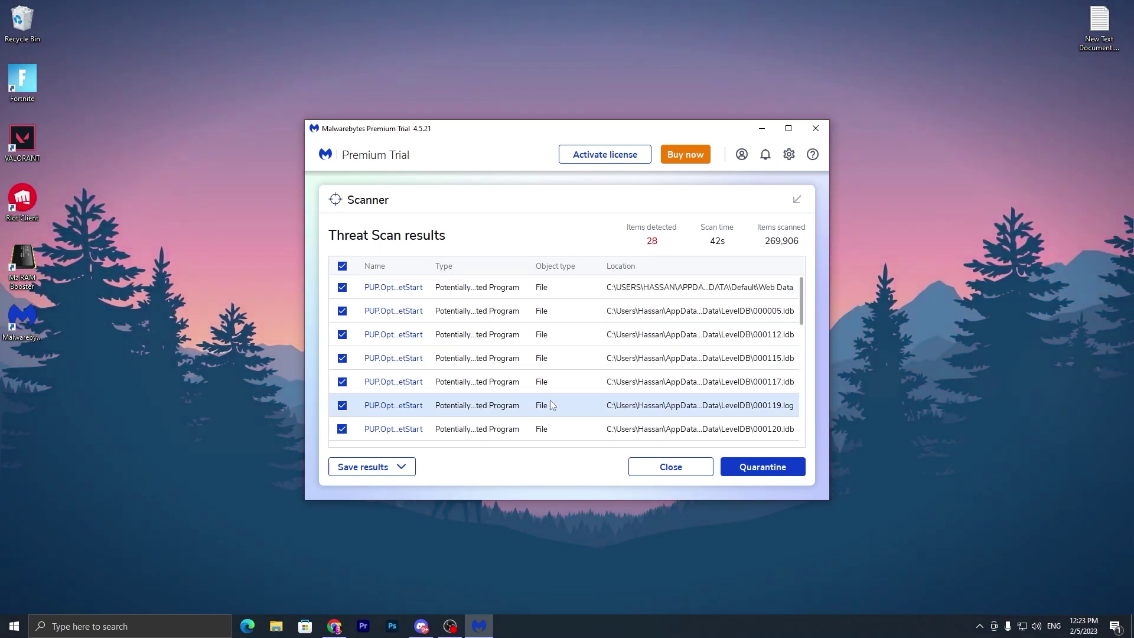
{"action": "scroll", "coordinate": [449, 355], "scroll_direction": "down", "scroll_amount": 3}
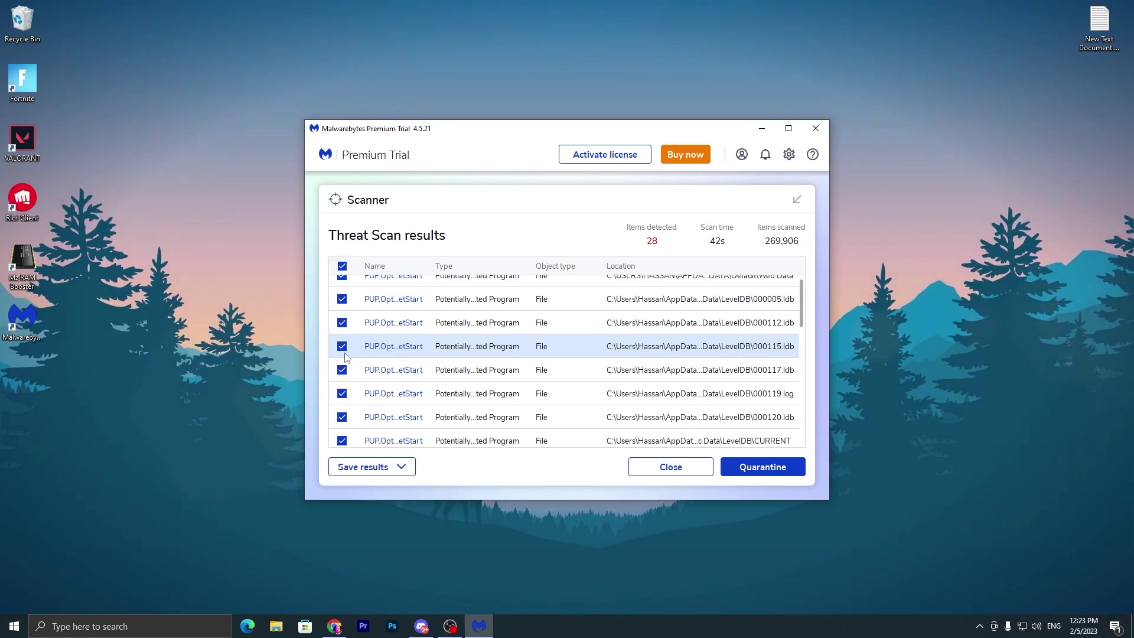
{"action": "left_click", "coordinate": [756, 473]}
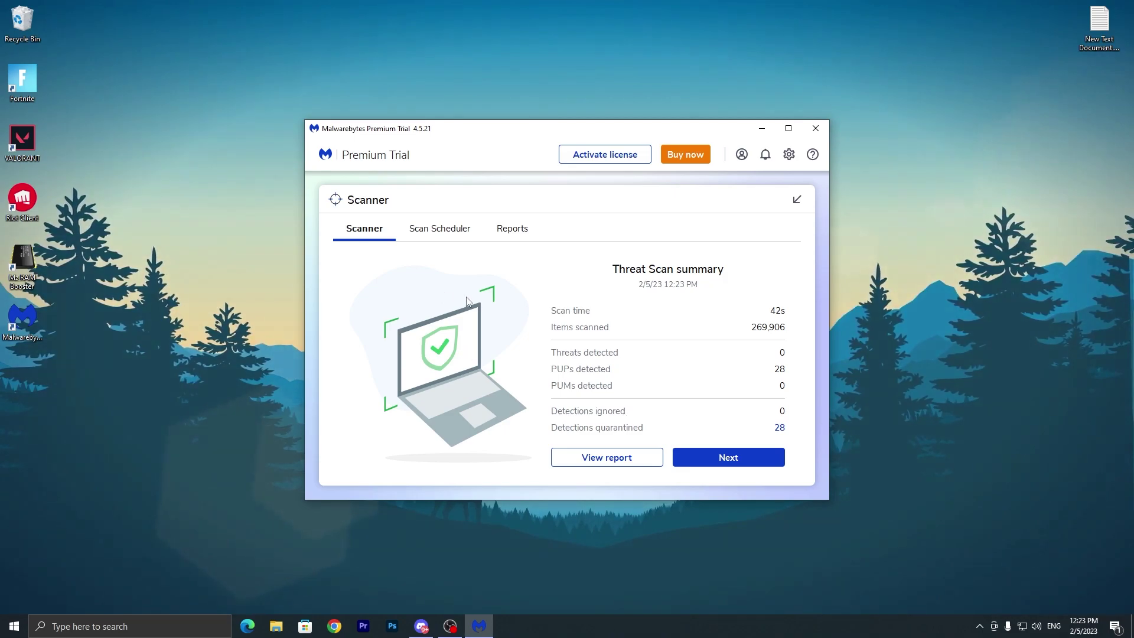
{"action": "left_click", "coordinate": [734, 463]}
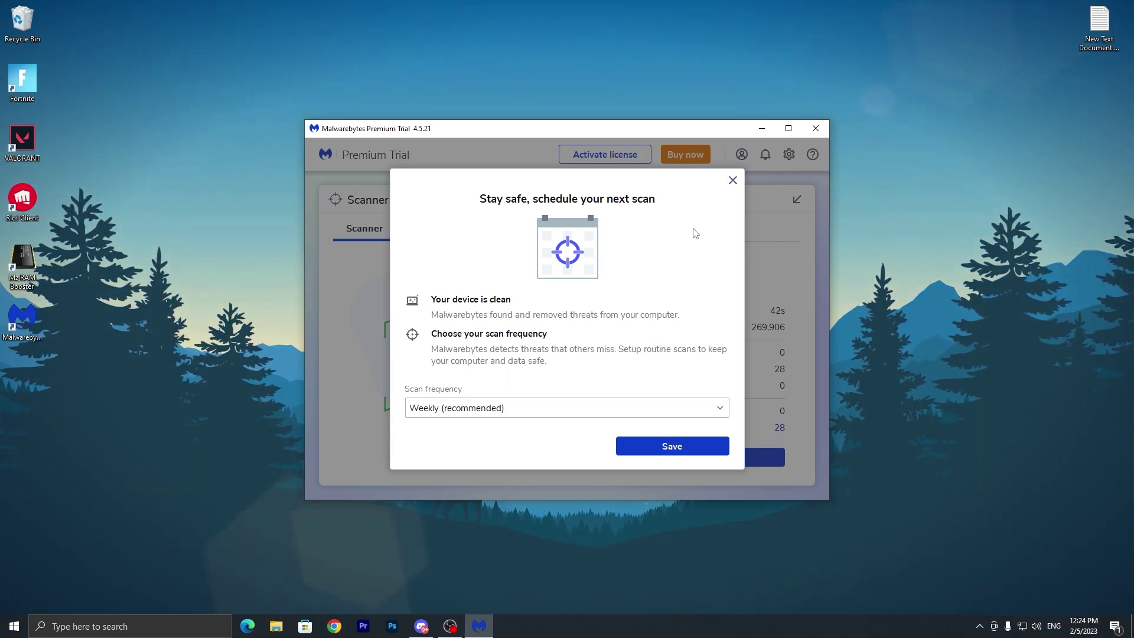
{"action": "left_click", "coordinate": [733, 181]}
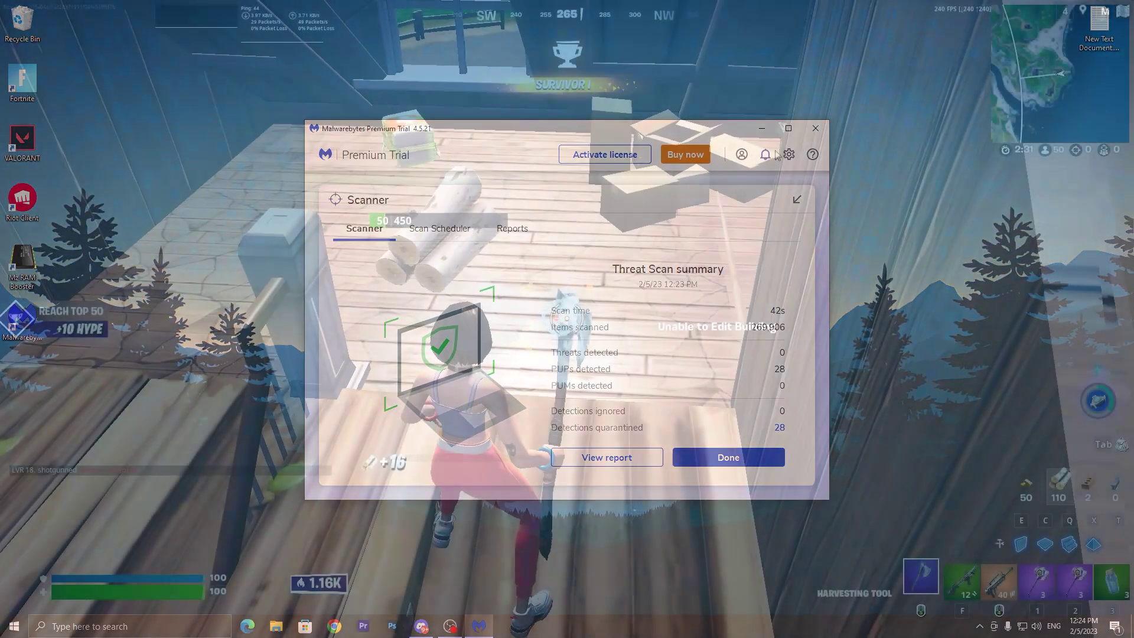